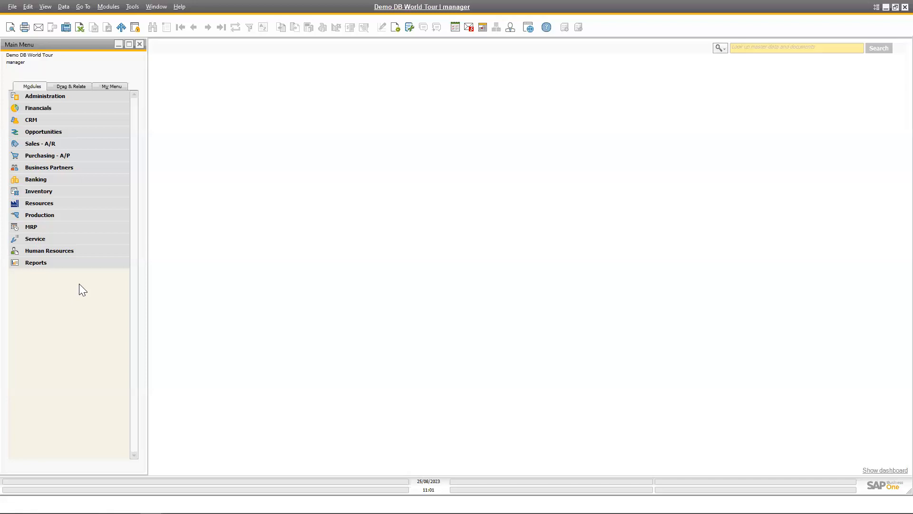
Show the dashboard and review the summarized scheduling, detailed scheduling and execution overviews of Beas - Production Planning Overview.
left_click(885, 471)
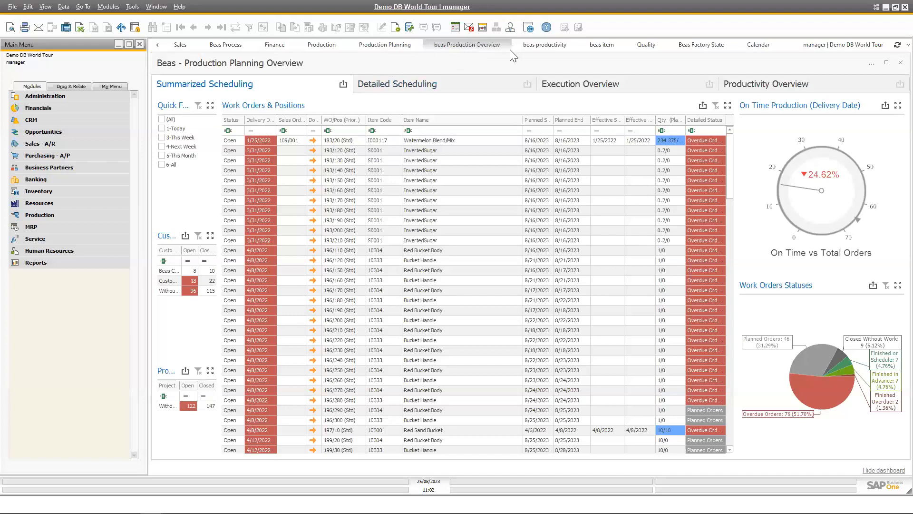
left_click(442, 88)
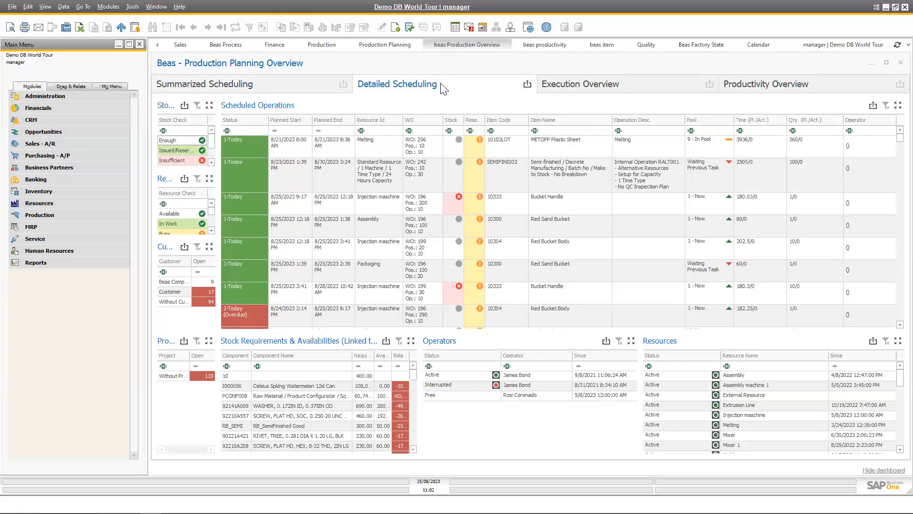
left_click(579, 86)
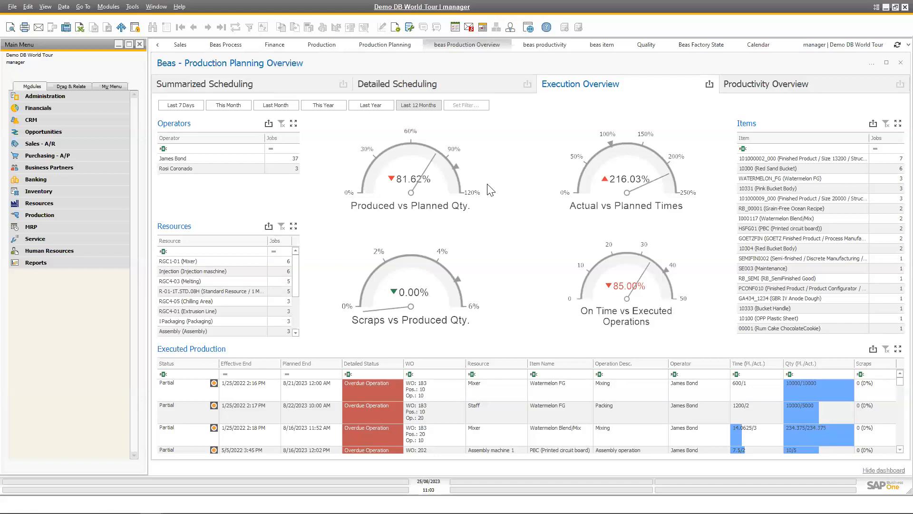
left_click(434, 87)
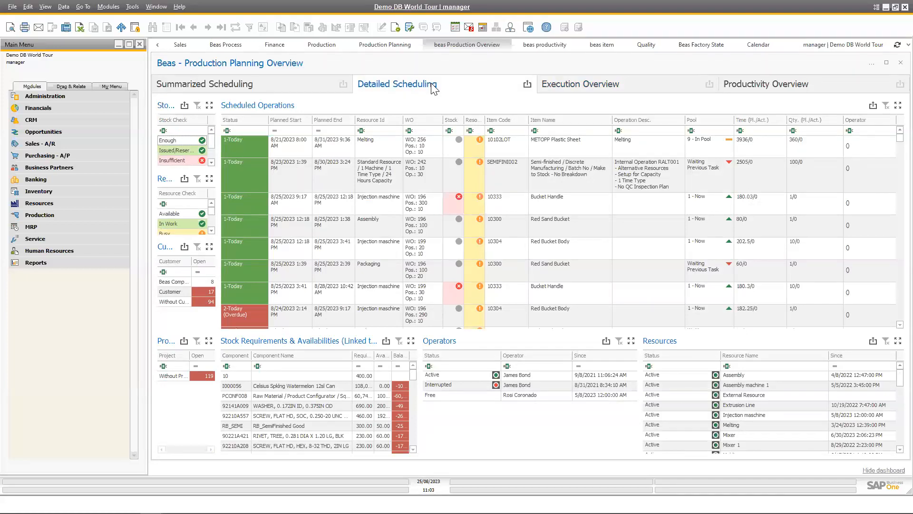
left_click(335, 91)
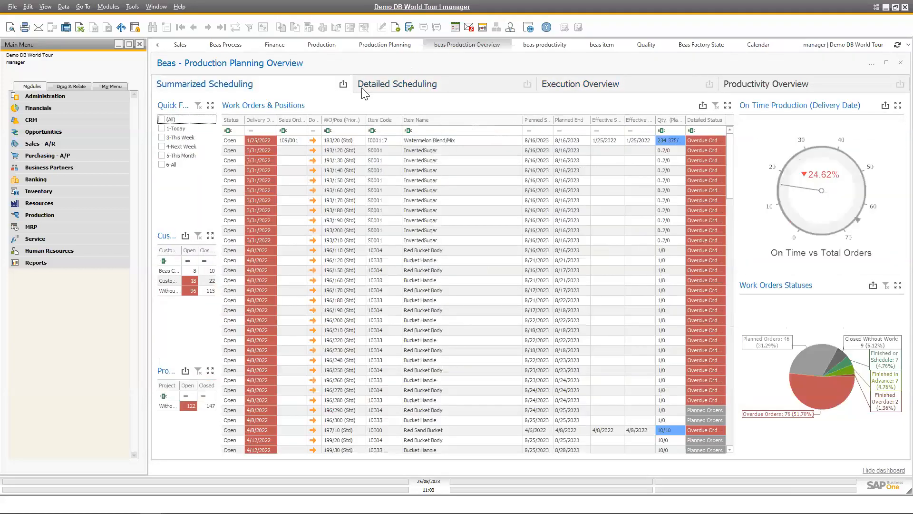
left_click(410, 90)
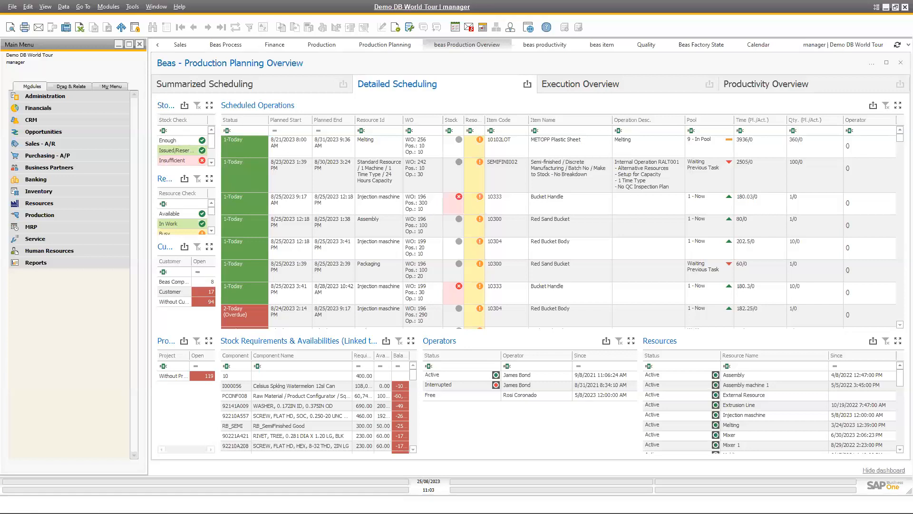
Switch to B1 Dashboard in the browser to view Beas - Capacity Usage and the list of available dashboards.
key("alt+Tab")
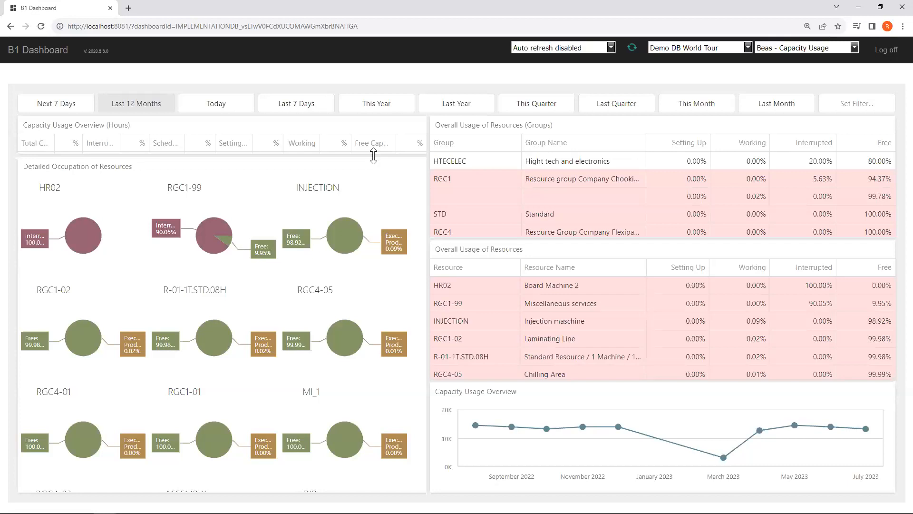
left_click(855, 49)
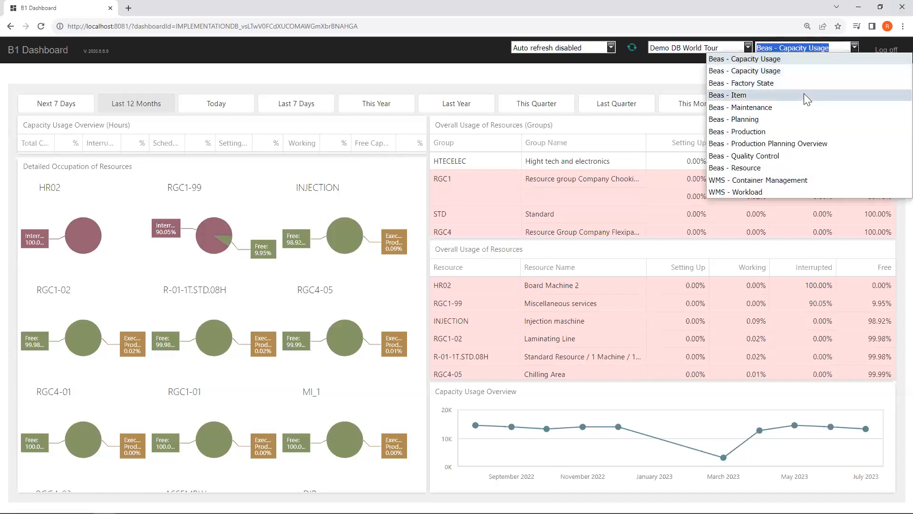
left_click(804, 72)
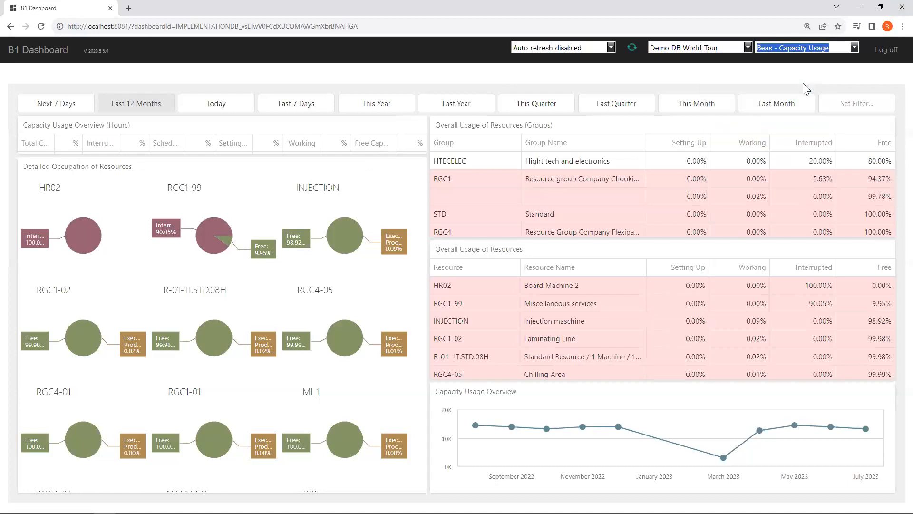
left_click(611, 48)
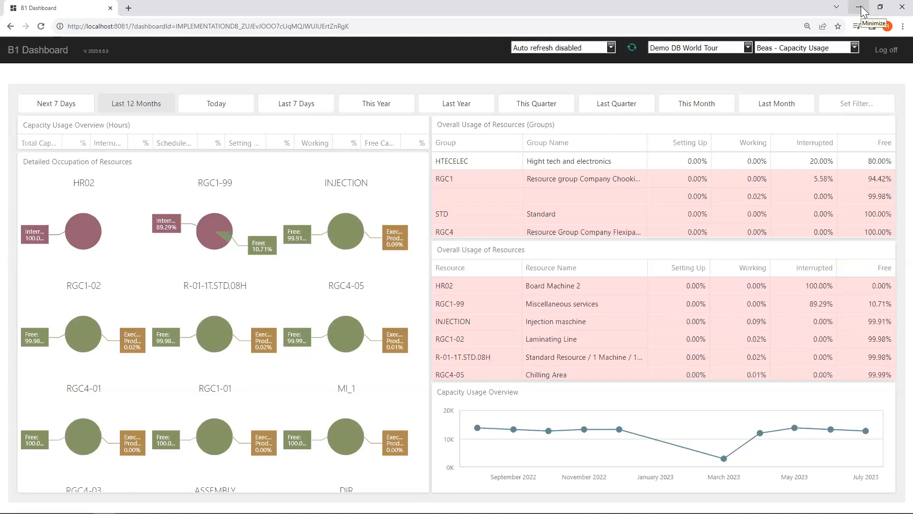
left_click(855, 49)
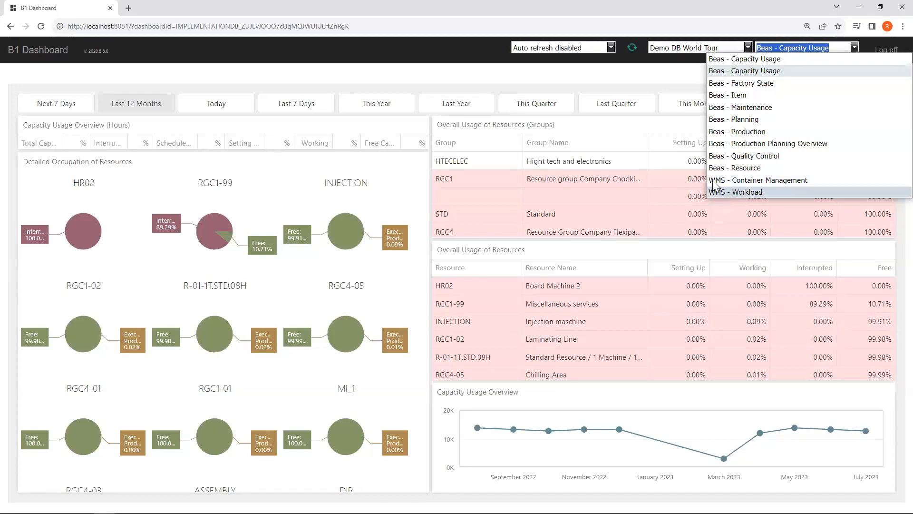
left_click(860, 10)
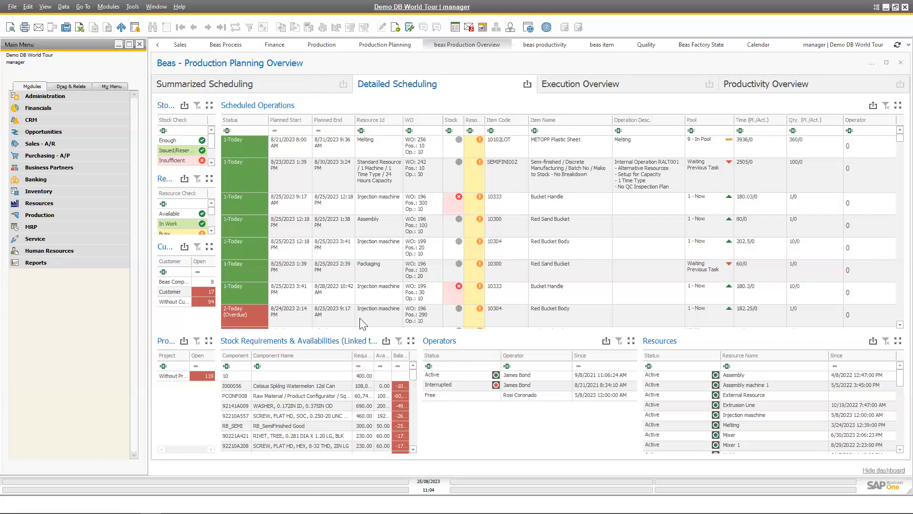
Hide the dashboard and open the inventory's Item structure window, maximized.
left_click(879, 470)
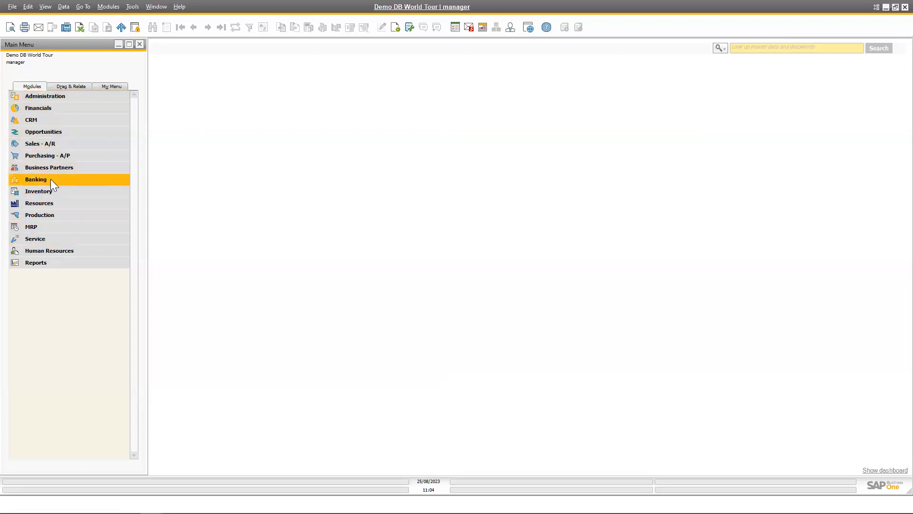
left_click(57, 192)
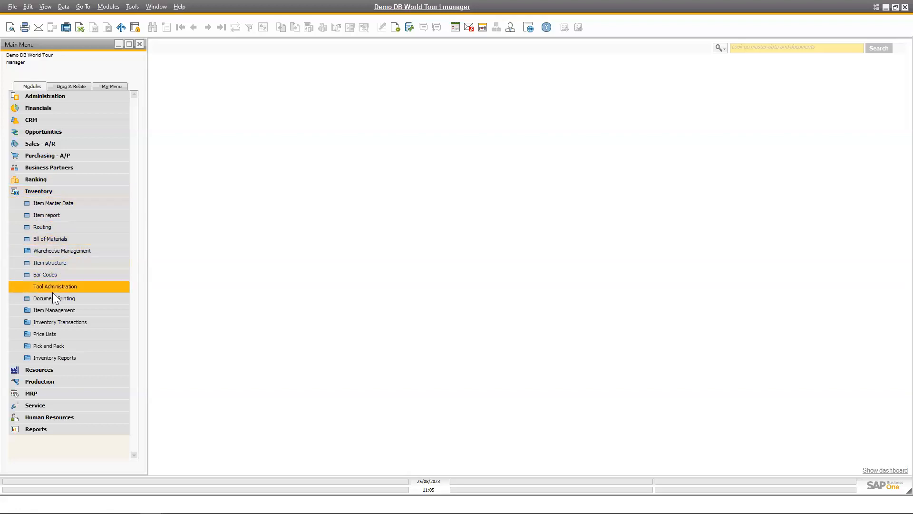
left_click(62, 262)
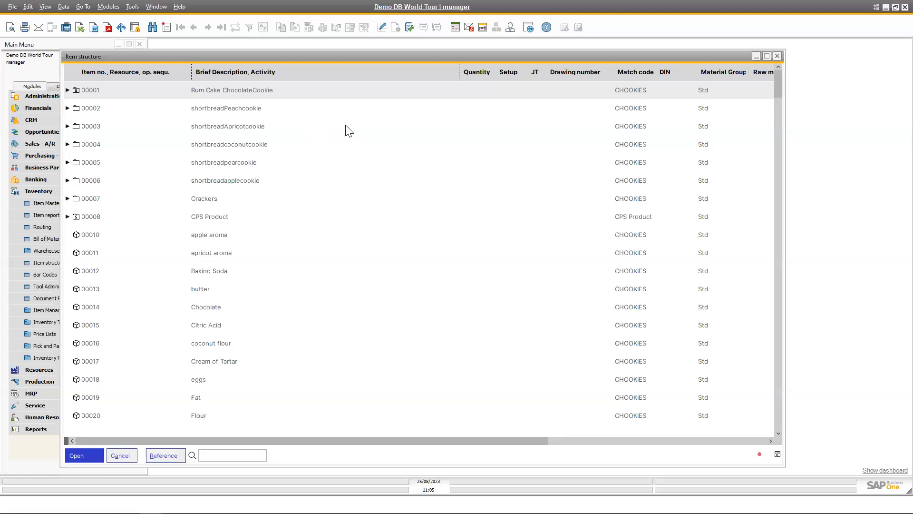
left_click(767, 56)
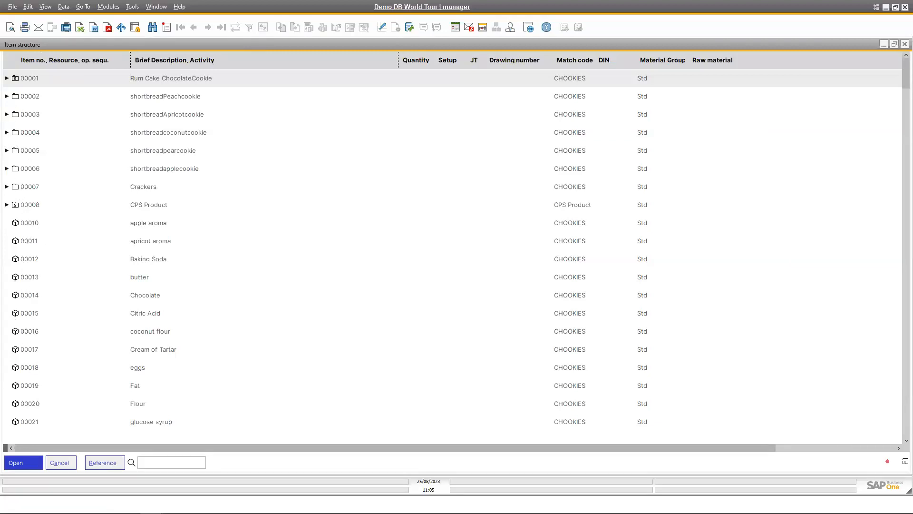
Expand item 00006 shortbreadapplecookie in the item structure to view its materials and routing operations.
left_click(8, 171)
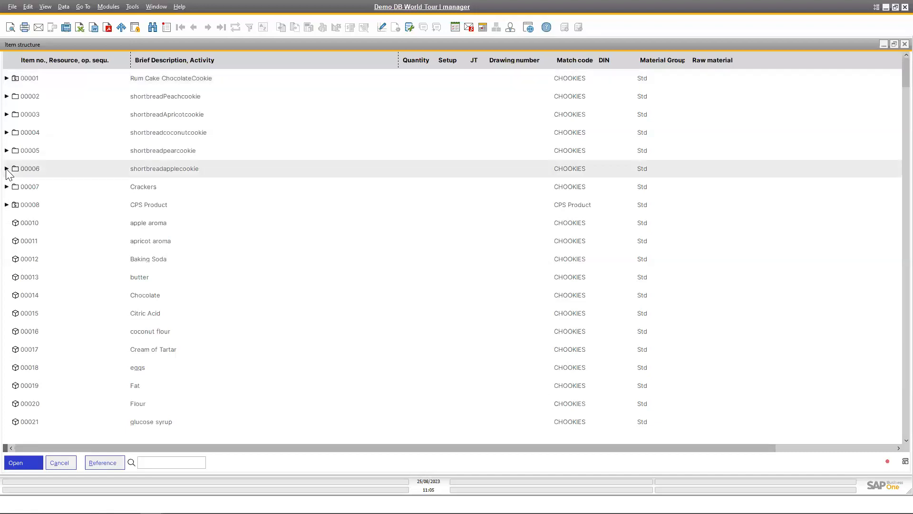
left_click(7, 169)
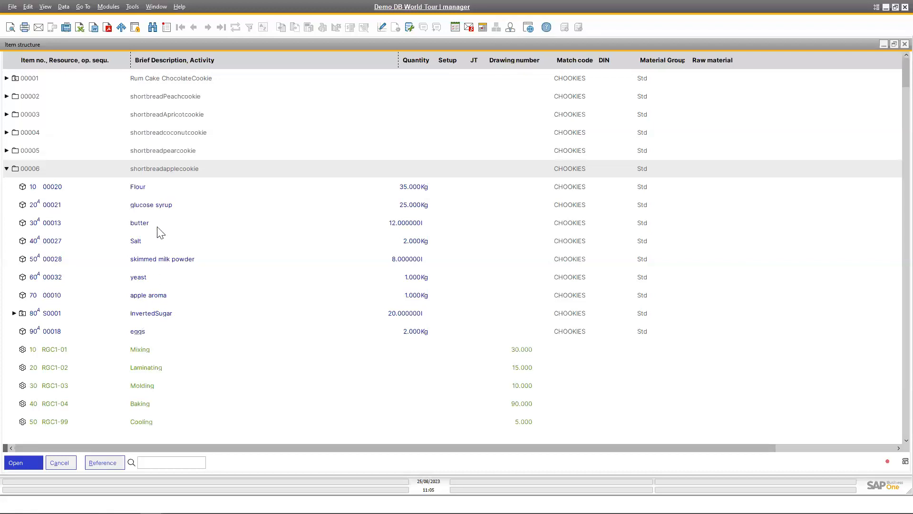
scroll(160, 232, "down", 1)
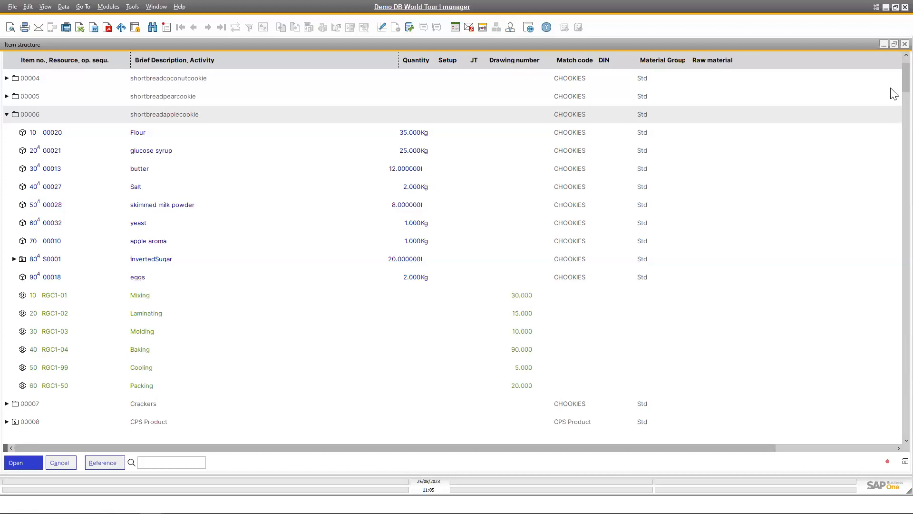
Expand the structure of GA434_1234 and the versions of FINISHED008 and FINISHED009.
left_click_drag(893, 86, 891, 290)
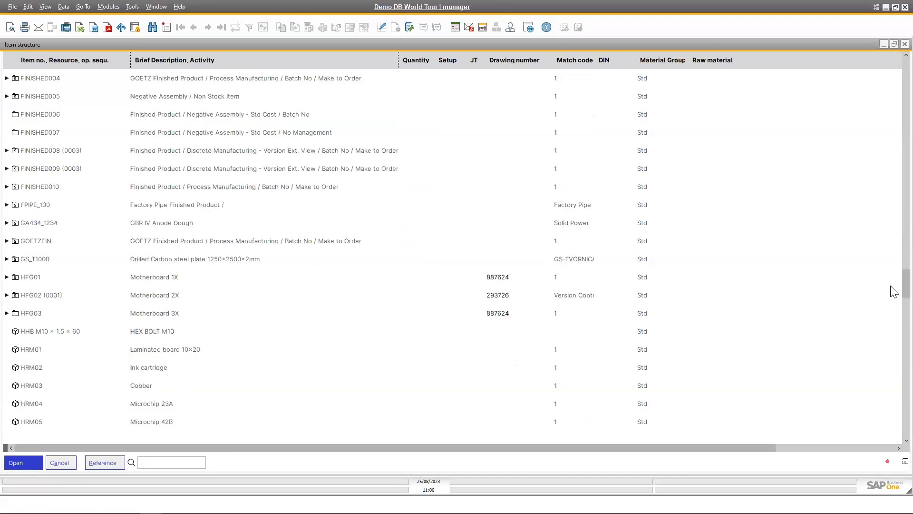
left_click(7, 223)
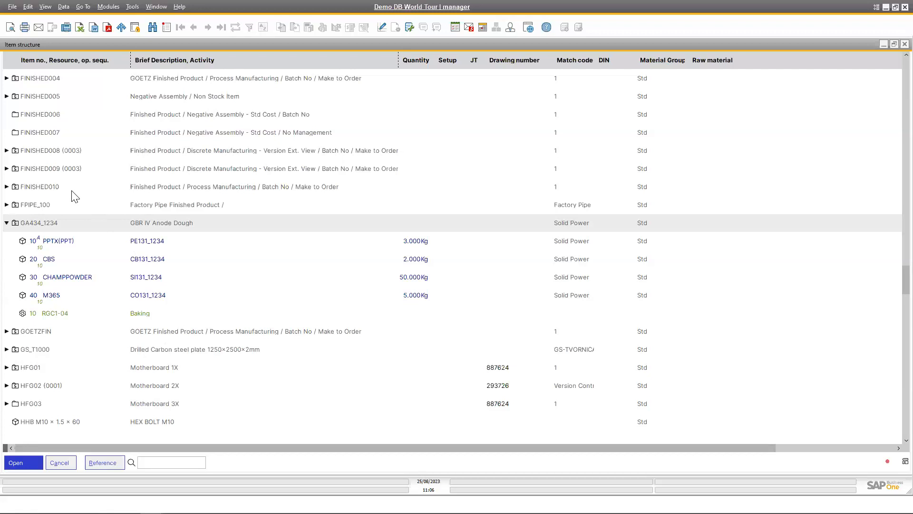
left_click(7, 151)
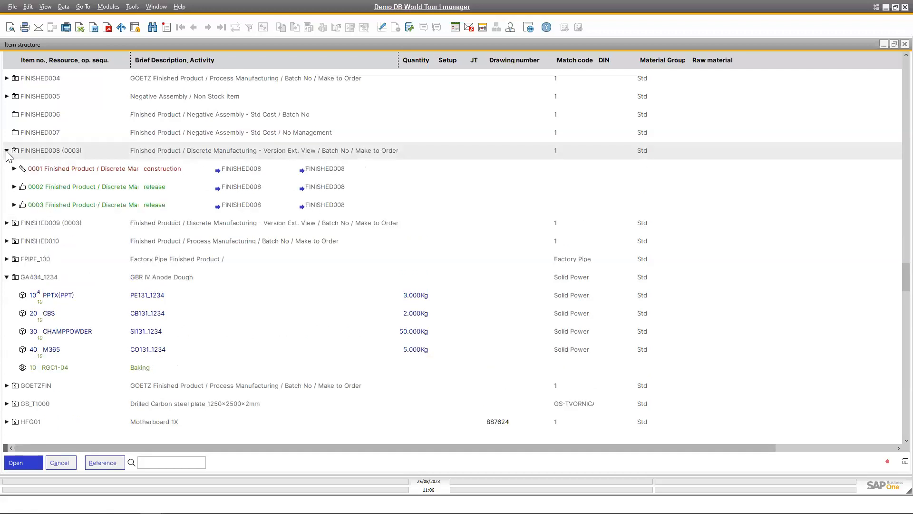
left_click(7, 223)
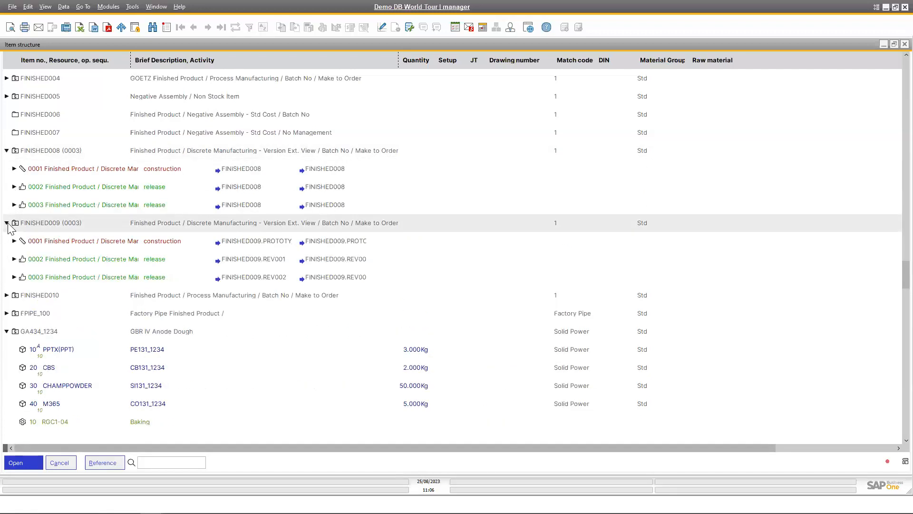
Expand item HFG01 Motherboard 1X to view its components and operation.
scroll(92, 357, "down", 5)
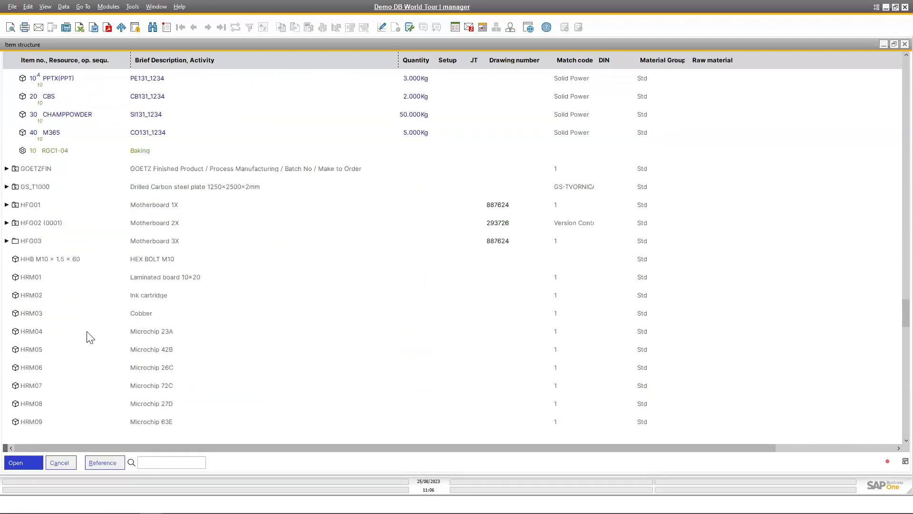
scroll(83, 324, "down", 2)
scroll(51, 233, "up", 2)
left_click(6, 205)
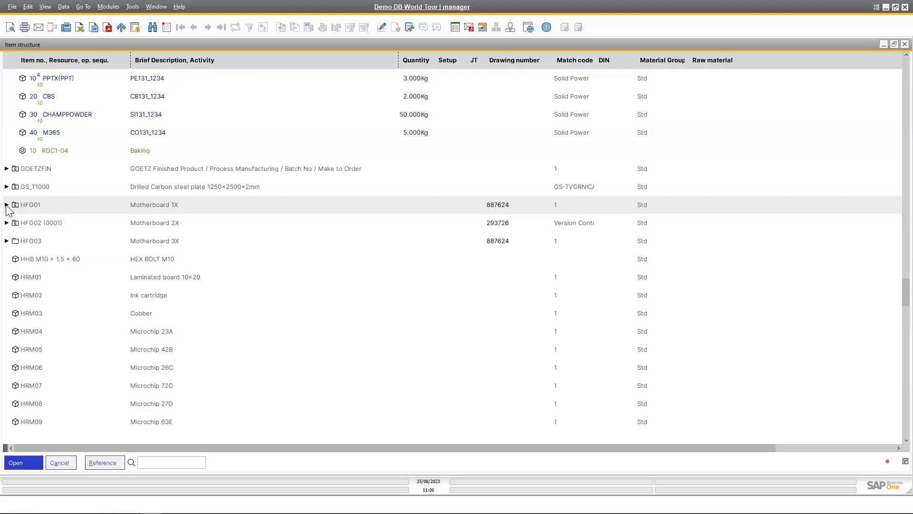
scroll(262, 243, "up", 1)
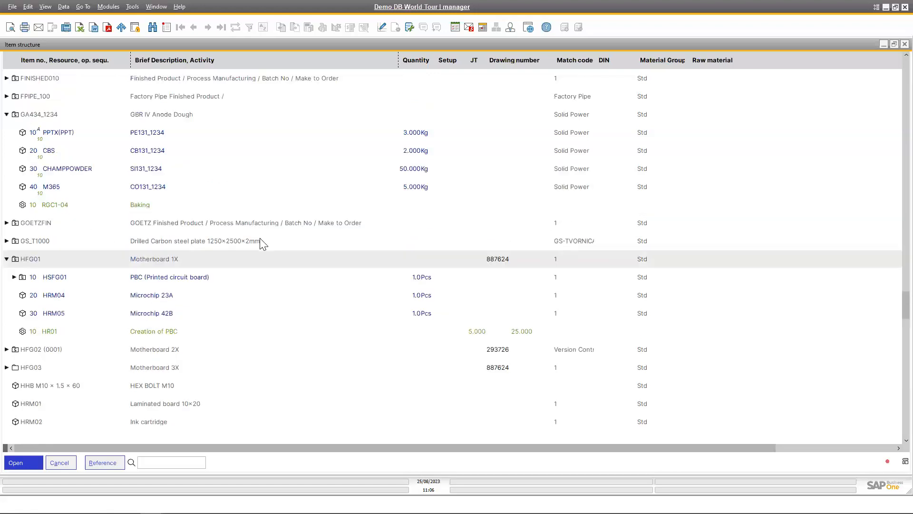
Open the item master data of 00006 shortbreadapplecookie and check the options available for its Breakdown setting.
scroll(264, 244, "up", 10)
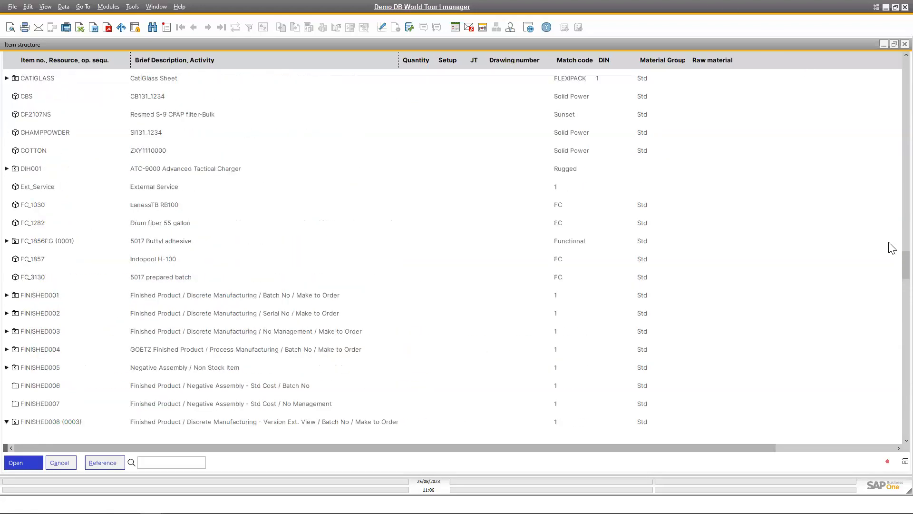
left_click_drag(893, 275, 891, 67)
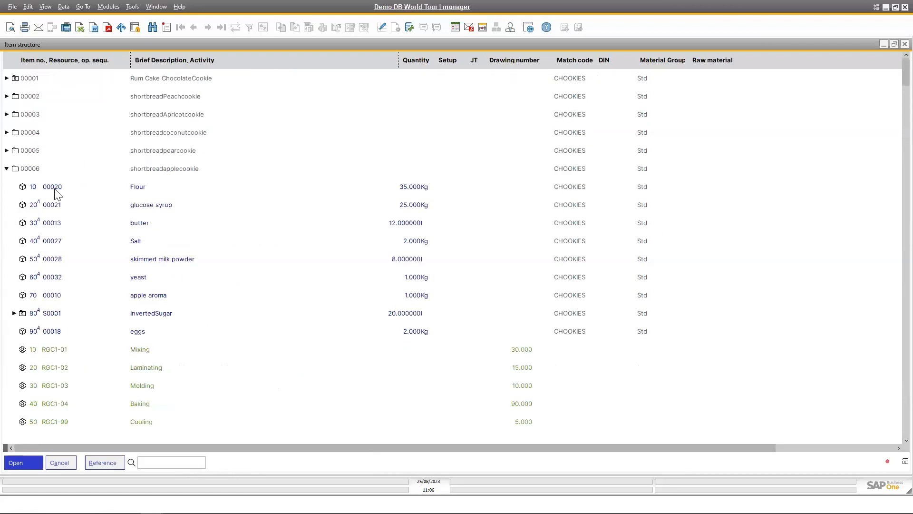
left_click(160, 169)
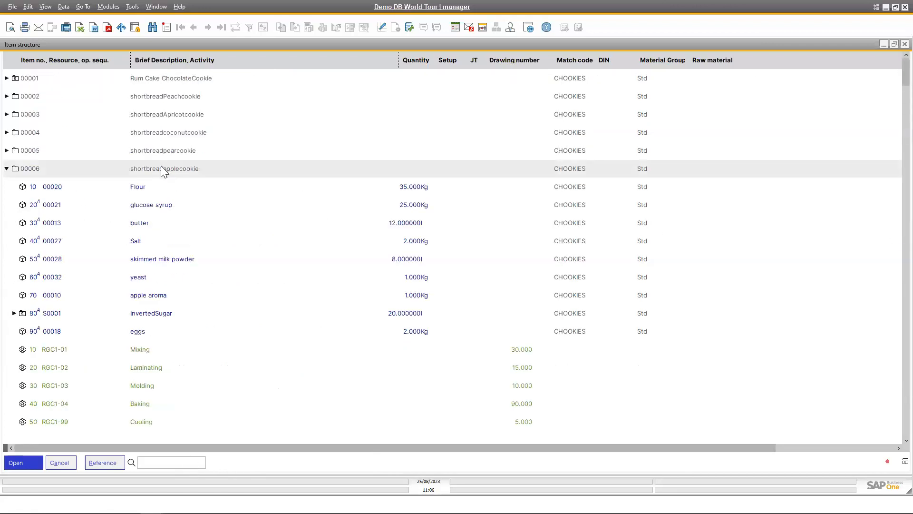
double_click(163, 171)
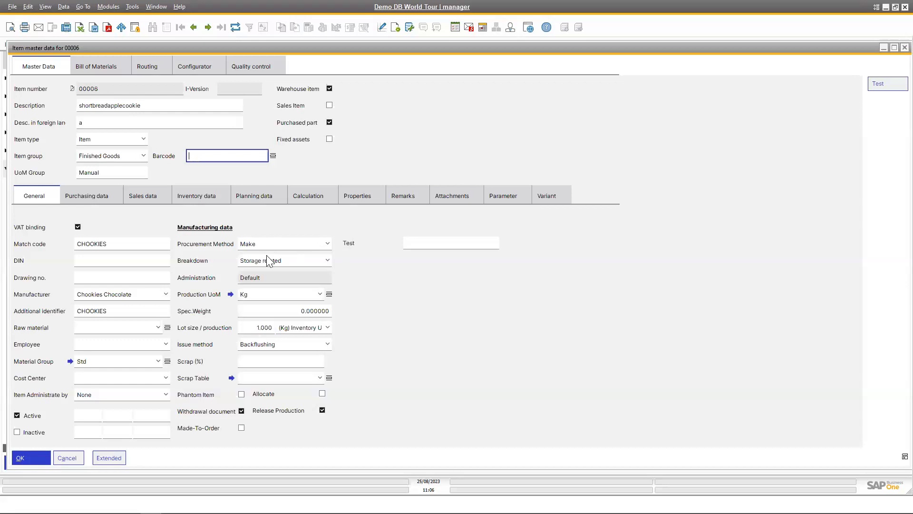
left_click(327, 261)
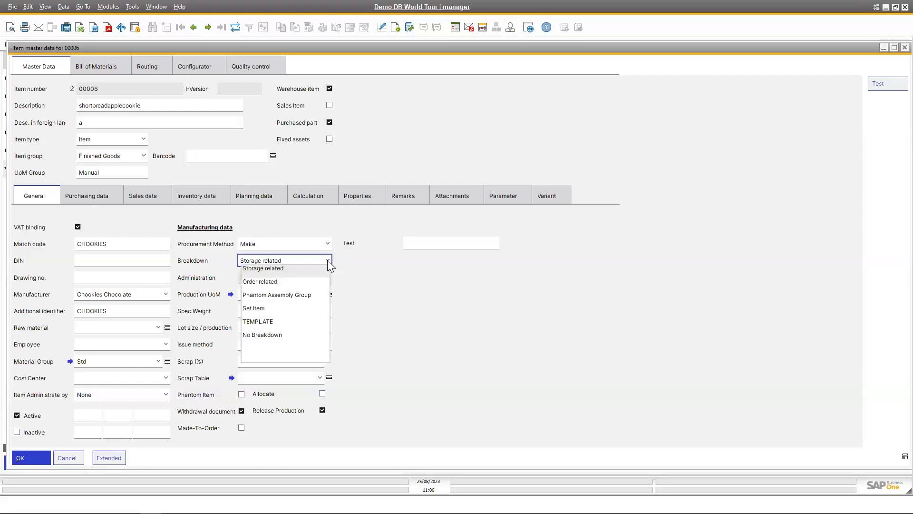
left_click(360, 268)
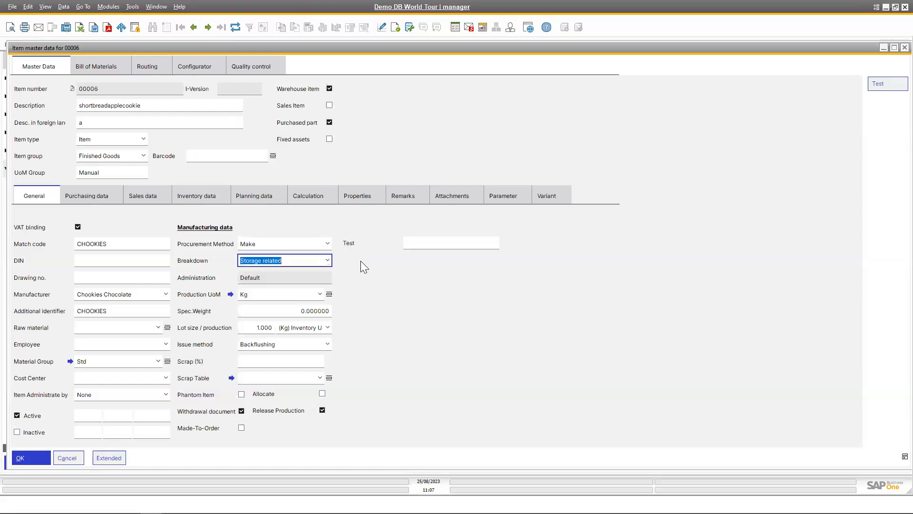
Set the calculation schema of item 00006 to Demo.
left_click(310, 196)
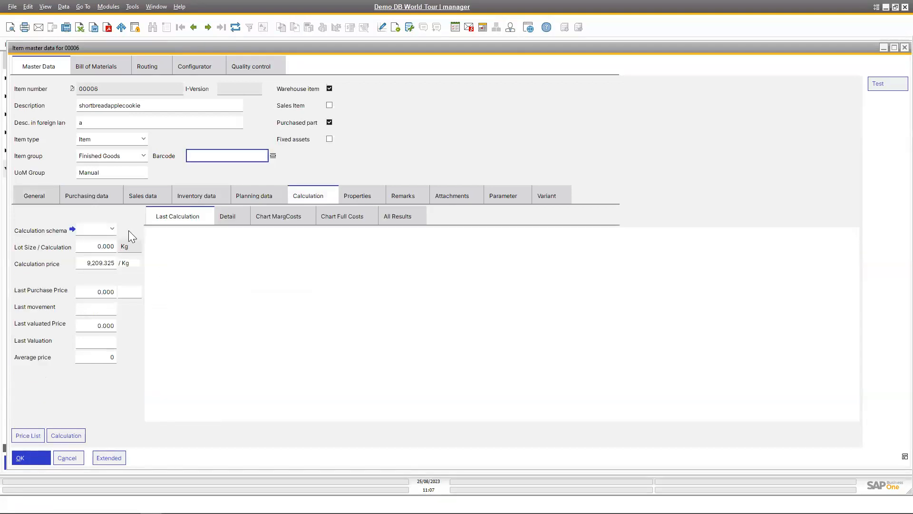
left_click(111, 230)
left_click(112, 231)
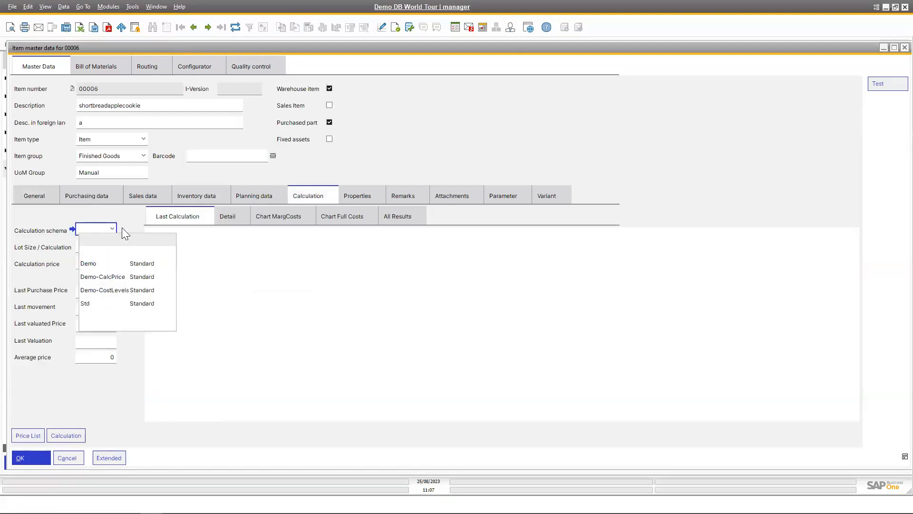
left_click(111, 264)
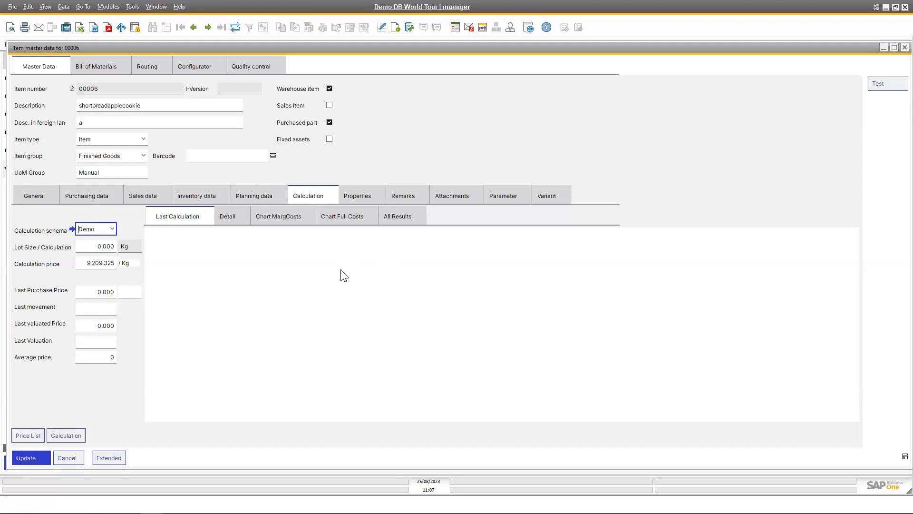
Save item 00006, review its bill of materials, routing, configurator and quality control, and close the item structure.
left_click(105, 64)
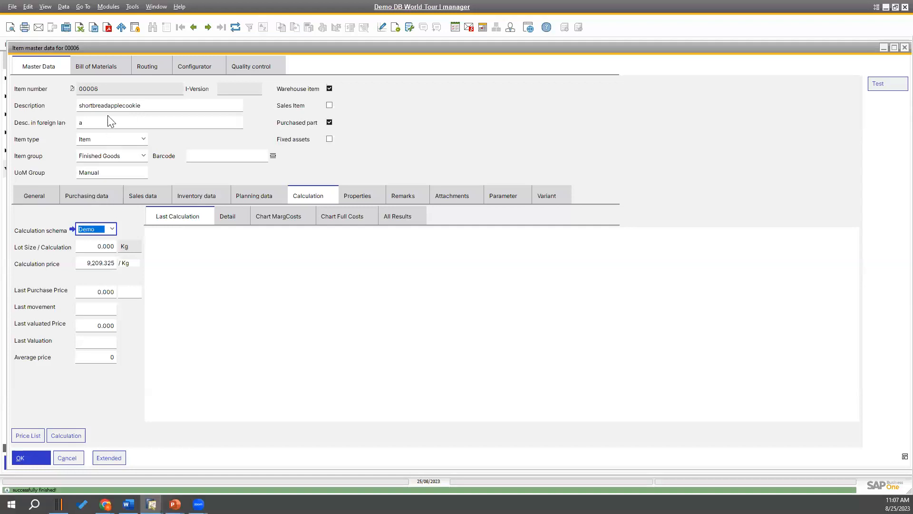
left_click(123, 70)
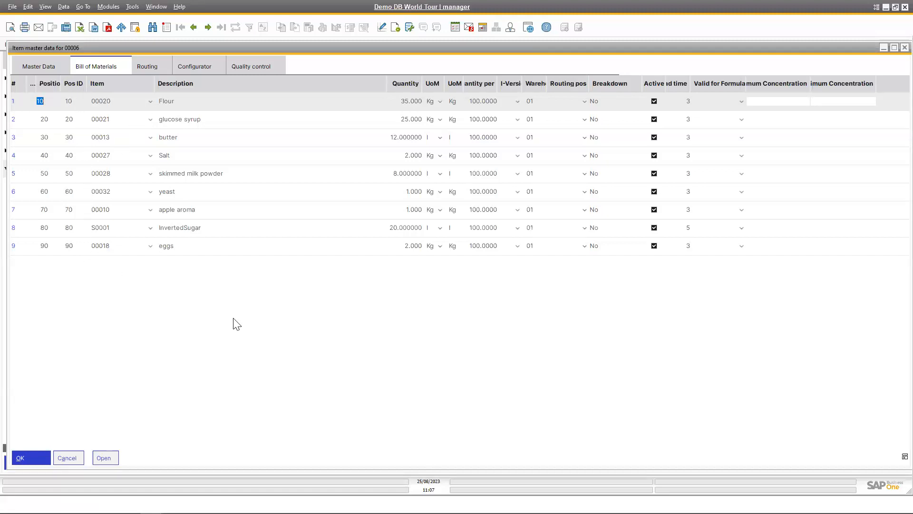
left_click(151, 67)
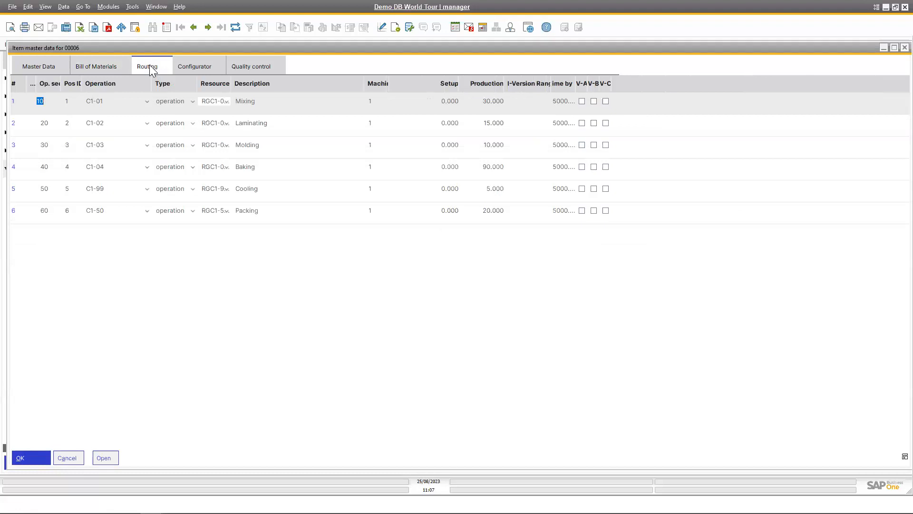
left_click(203, 66)
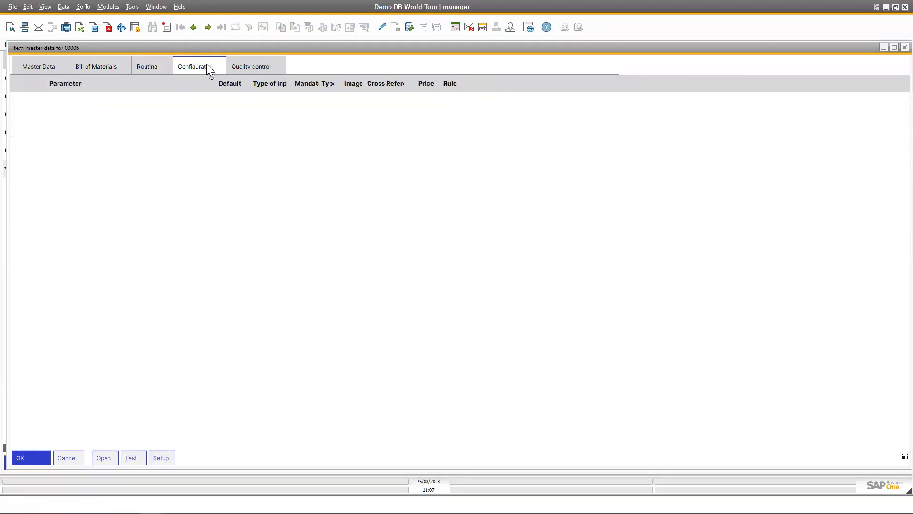
left_click(253, 66)
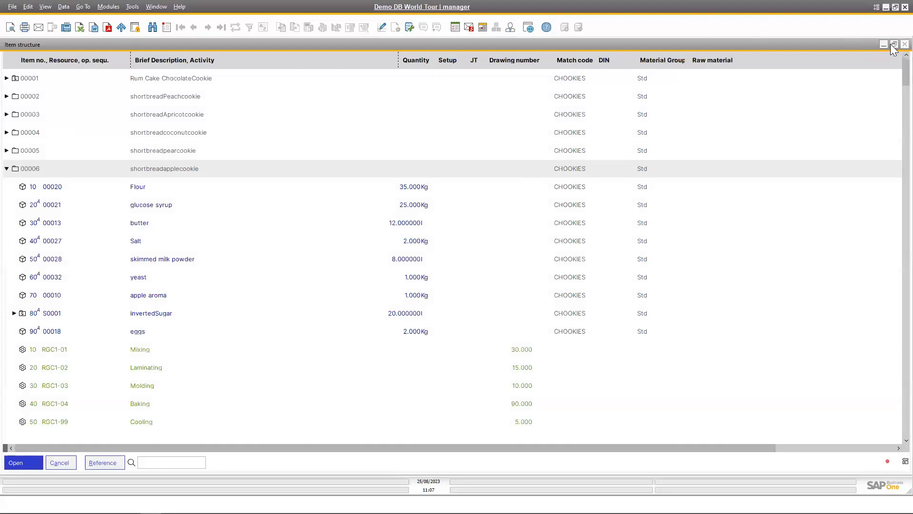
left_click(905, 44)
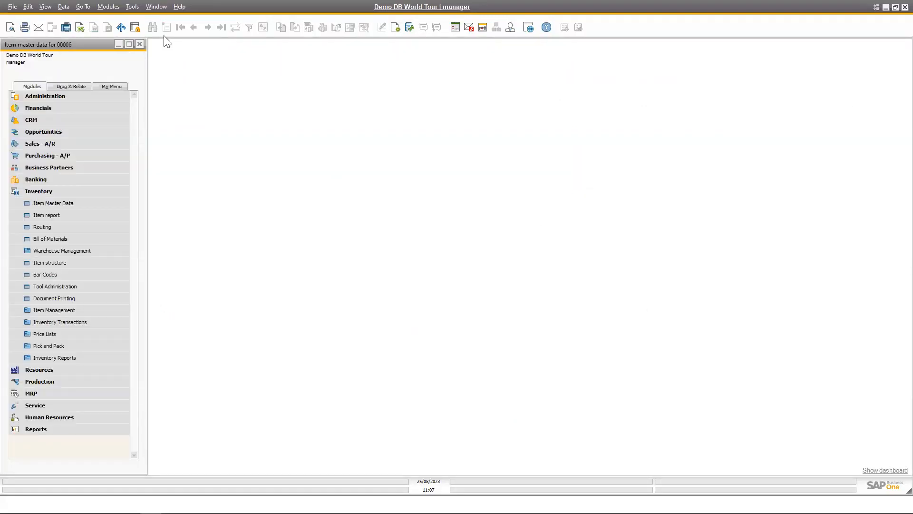
Open the Beas Company sales order for item RB_00001 and enlarge its window to show more line columns.
left_click(67, 192)
left_click(68, 144)
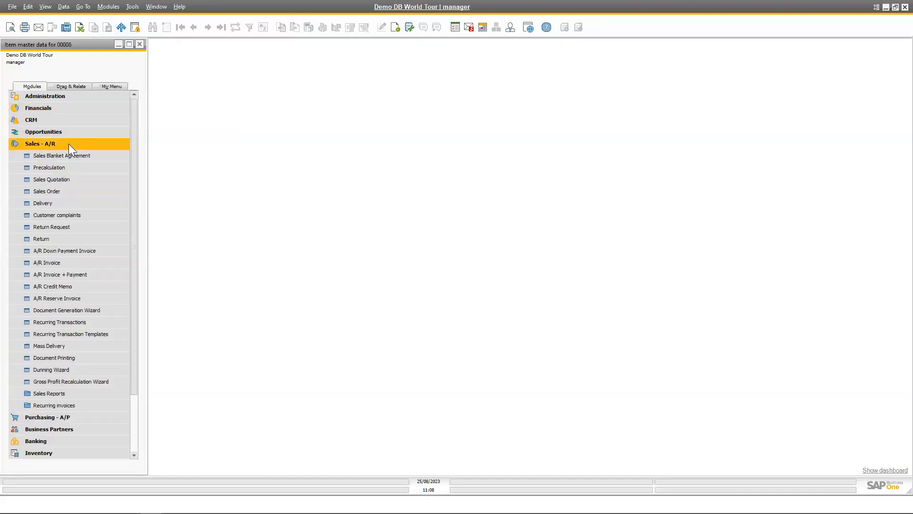
left_click(81, 191)
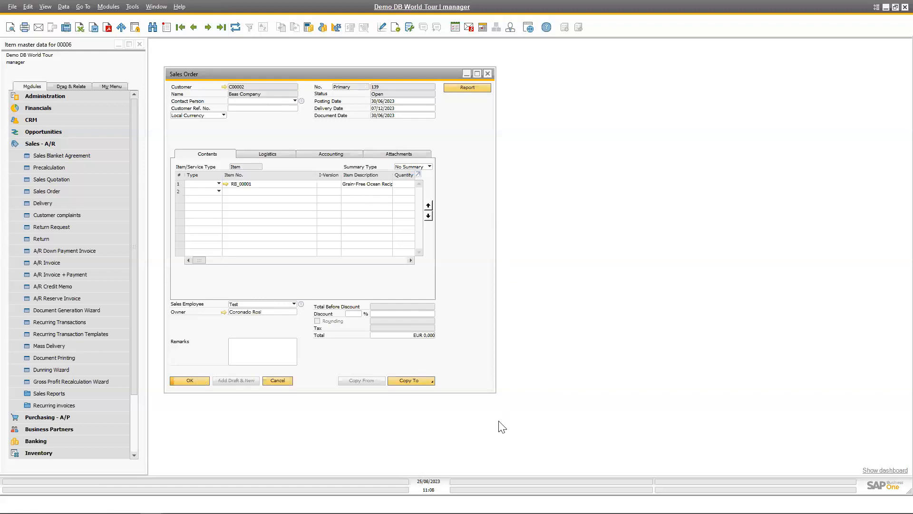
left_click_drag(493, 392, 694, 423)
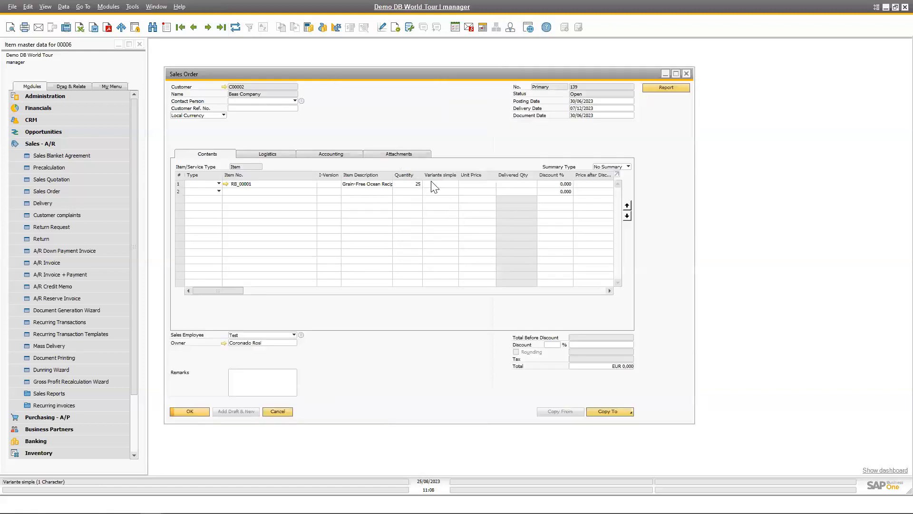
Open the existing work order linked to line 1, item RB_00001, of the sales order.
left_click(416, 184)
right_click(417, 186)
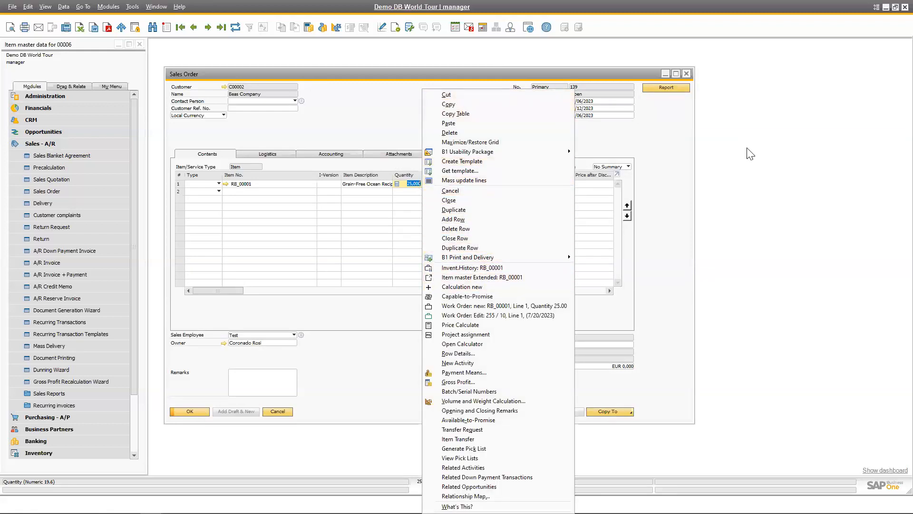
left_click(477, 318)
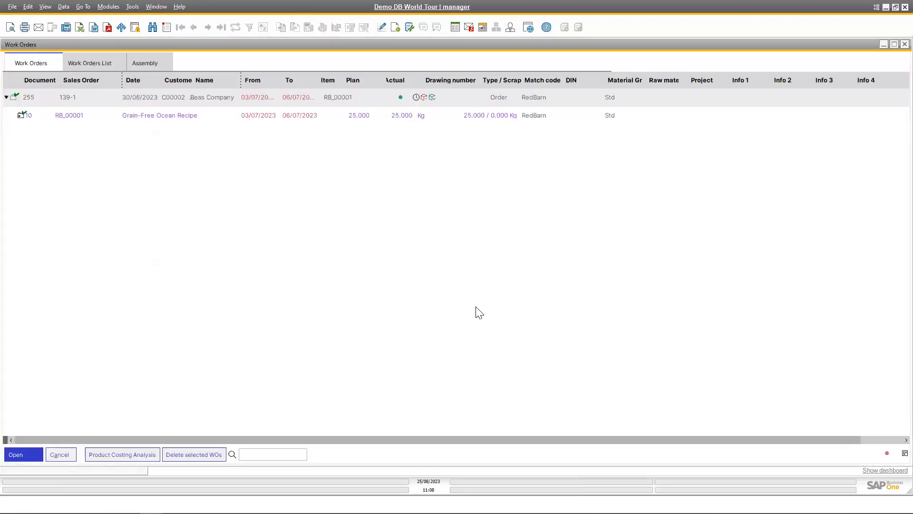
Examine position 10 of the RB_00001 work order, expanding its journal entries, receipt, RB Lentils and Sunflower Meal, and close both order windows.
left_click(22, 116)
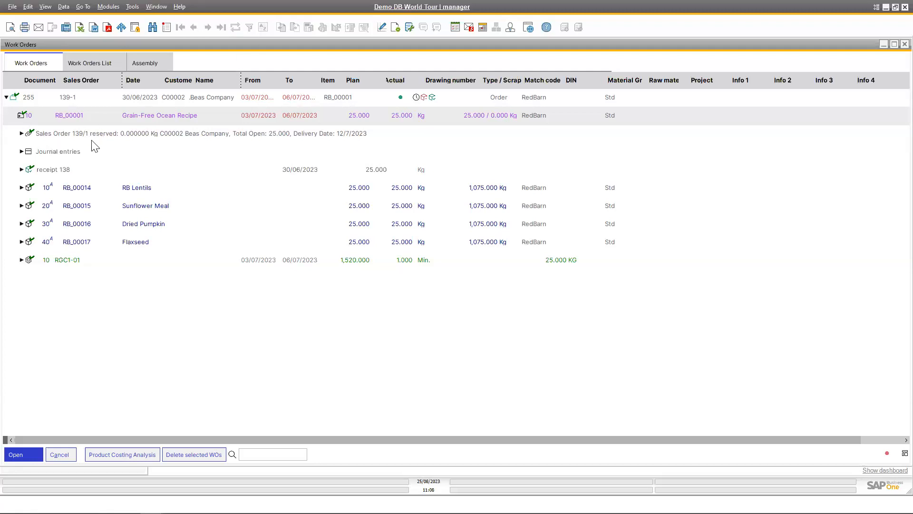
left_click(21, 151)
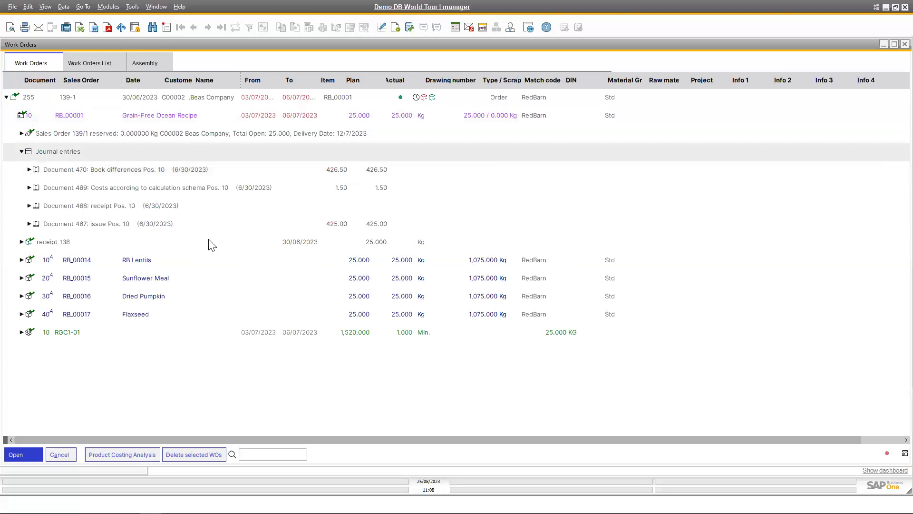
left_click(22, 242)
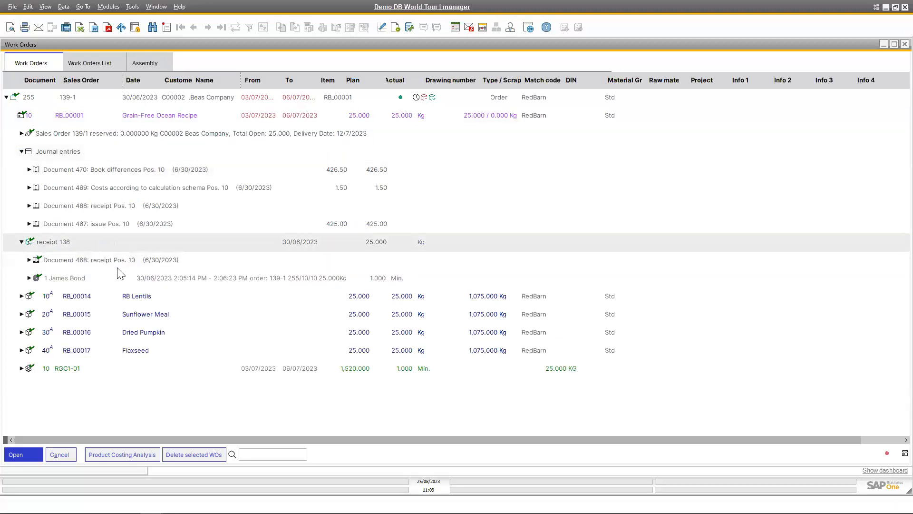
left_click(21, 296)
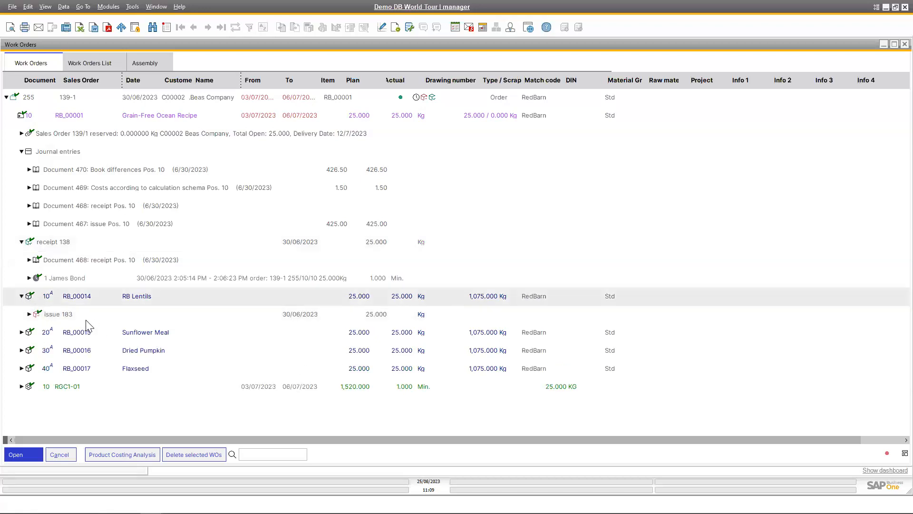
left_click(37, 332)
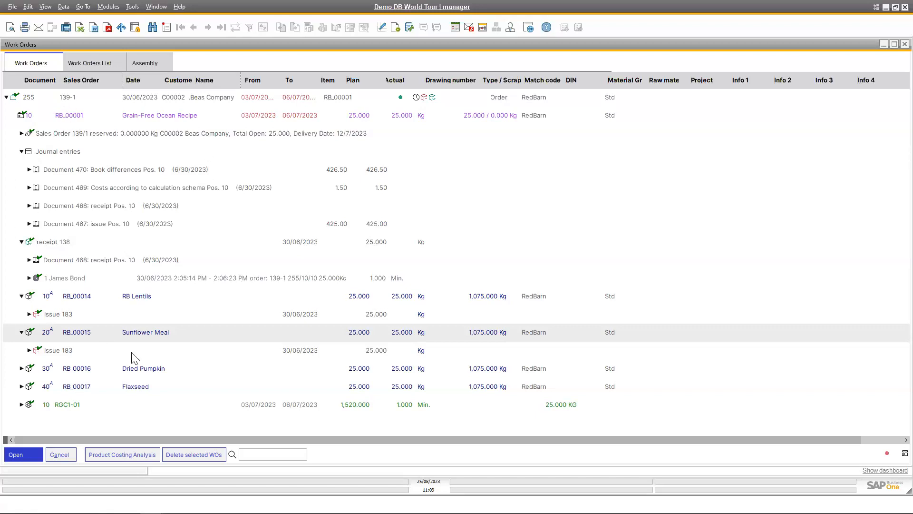
left_click(894, 45)
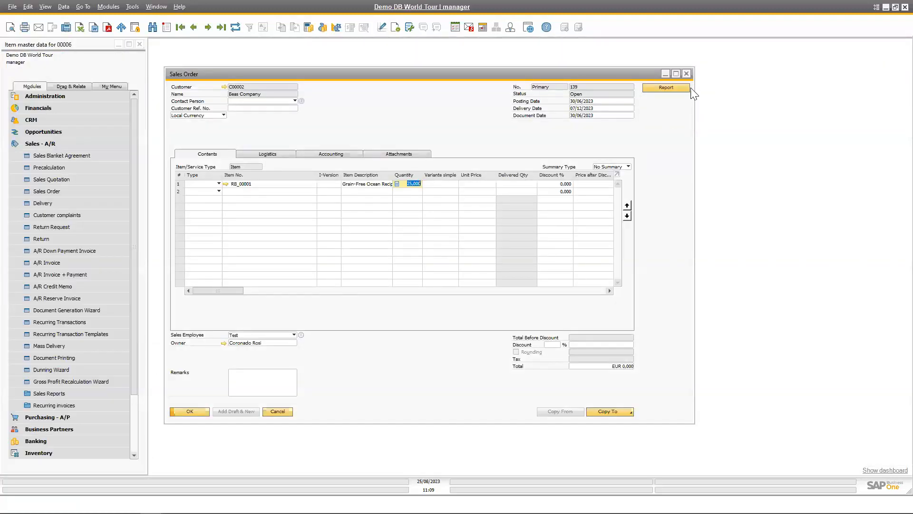
left_click(687, 74)
Open the production work orders and search by number for the stock work order of item 10102LOT.
left_click(63, 142)
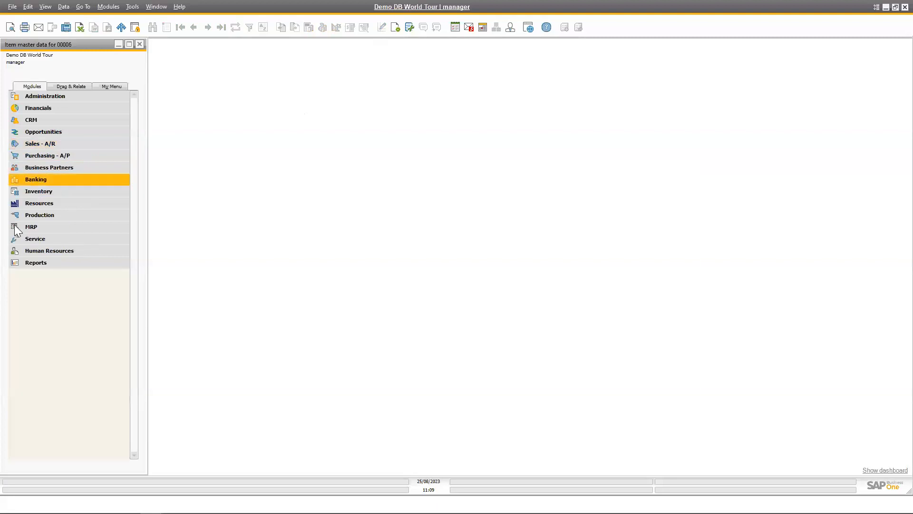
left_click(44, 214)
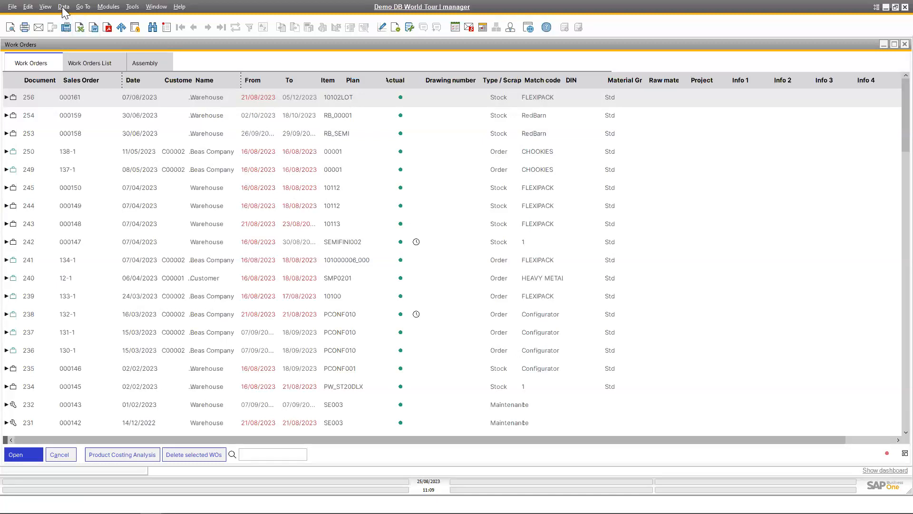
left_click(286, 454)
type("256")
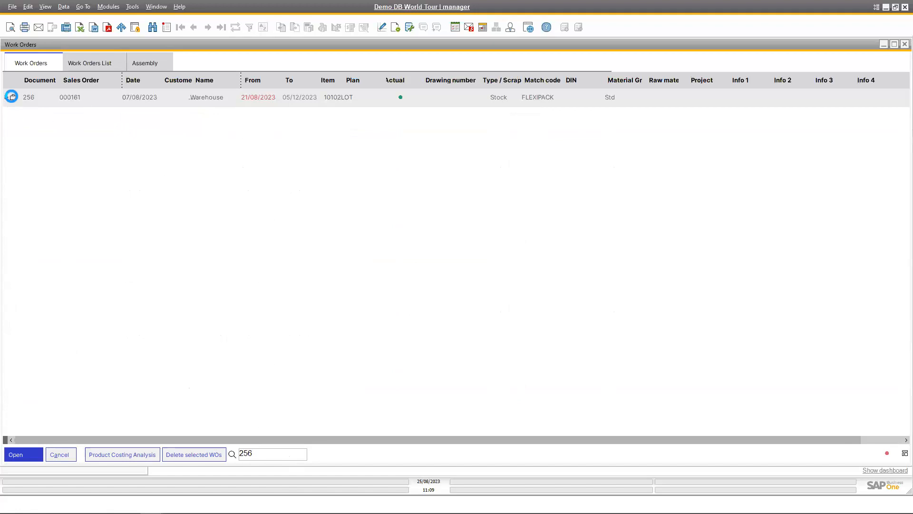
Expand the 10102LOT work order and the materials and operations of positions 10 and 20, and close the work orders.
left_click(7, 98)
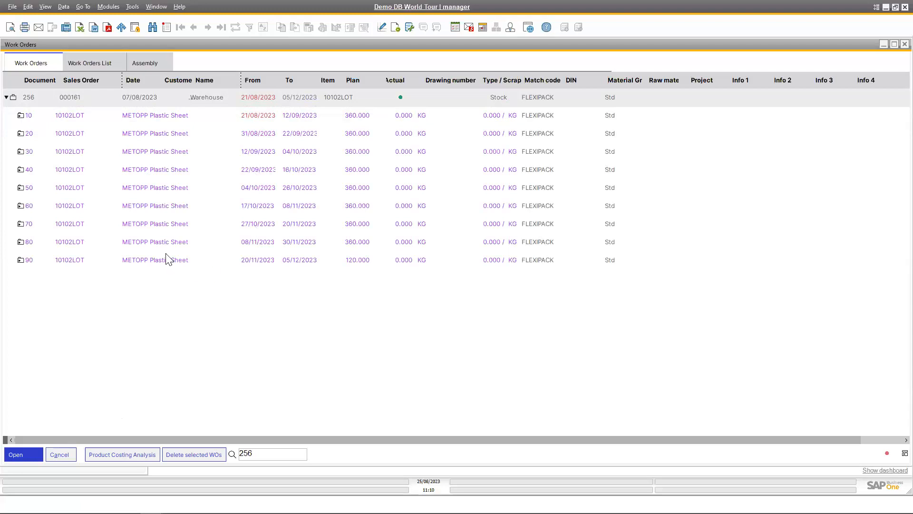
left_click(22, 120)
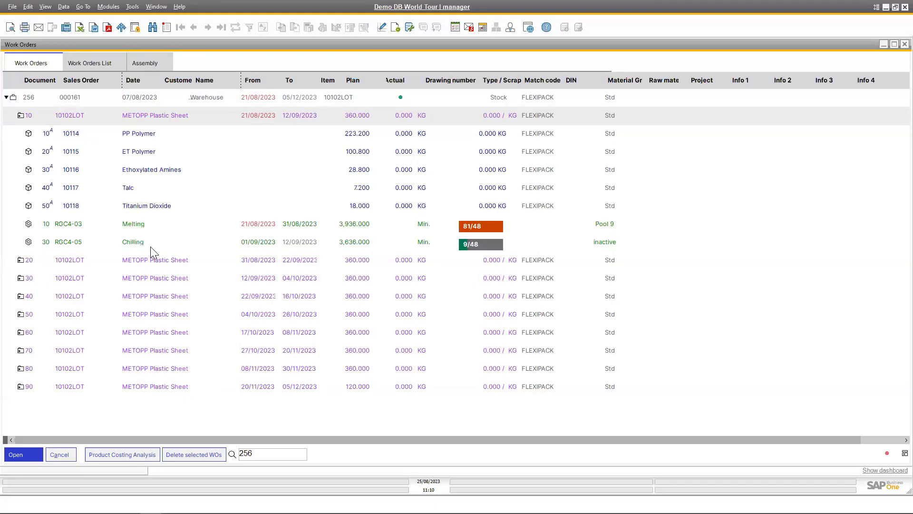
left_click(21, 260)
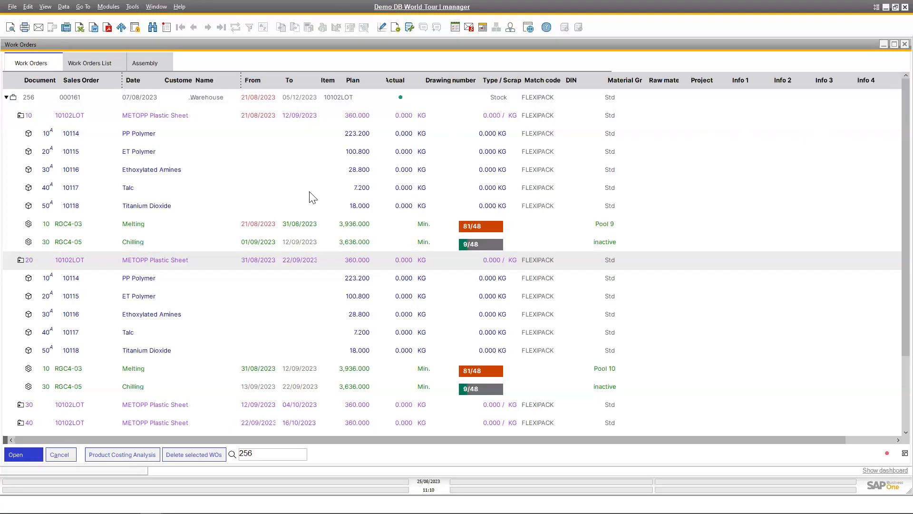
left_click(892, 45)
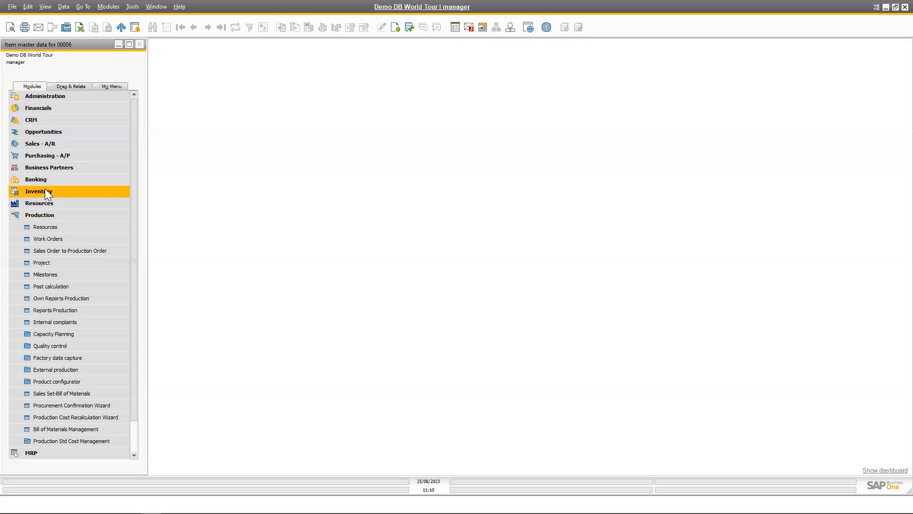
Open the MRP Wizard and display the scheduling settings of scenario -2, FINISHED004.
left_click(63, 213)
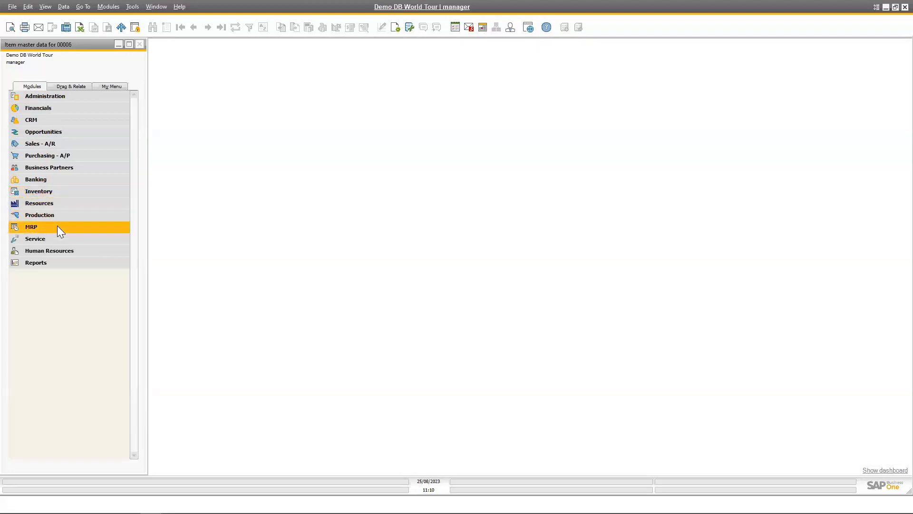
left_click(57, 228)
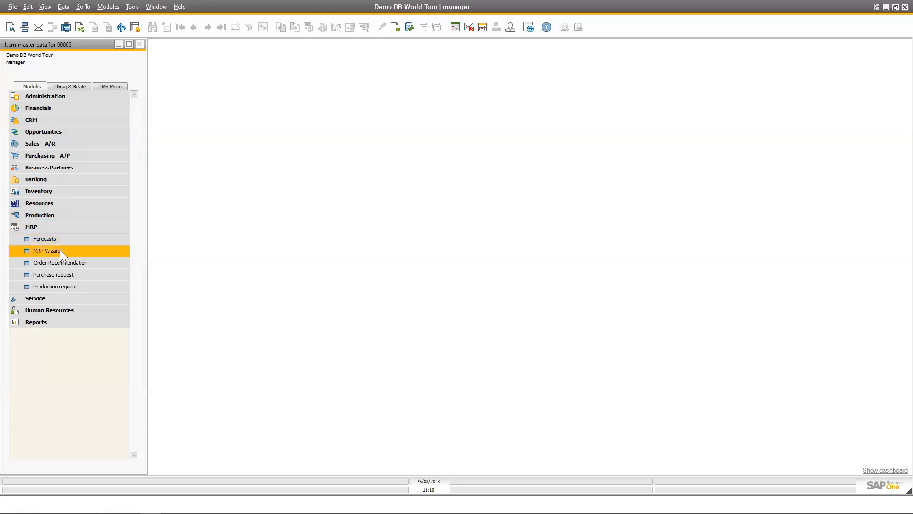
left_click(60, 251)
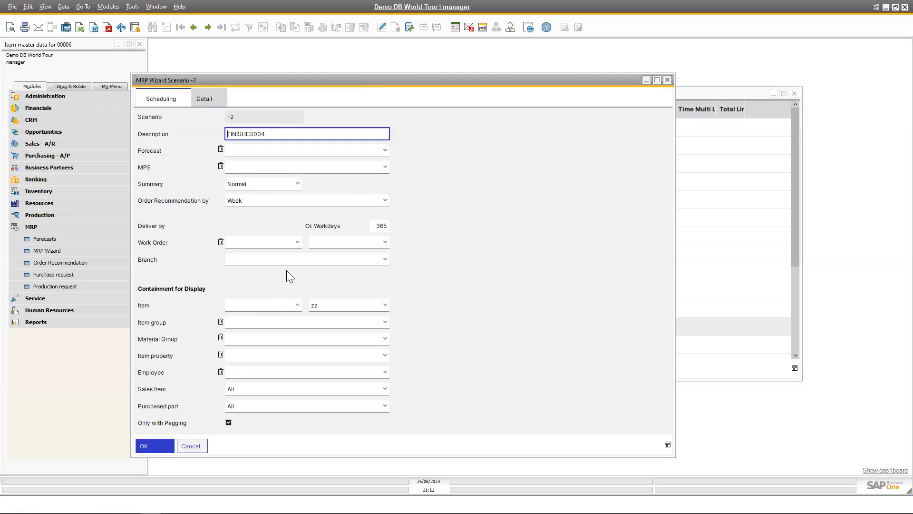
Examine the Sales and Production options under Pegging and Replenishment in scenario -2's details, and leave the scenario without changes.
left_click(207, 98)
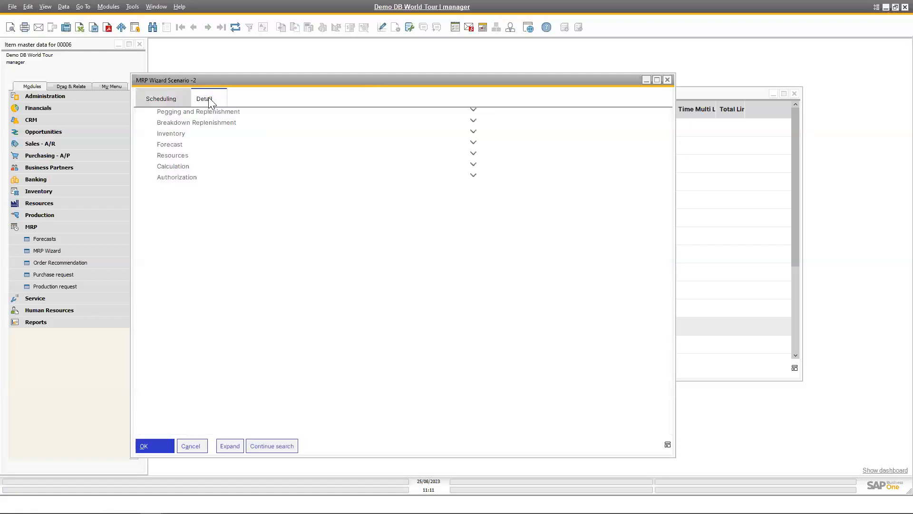
left_click(473, 112)
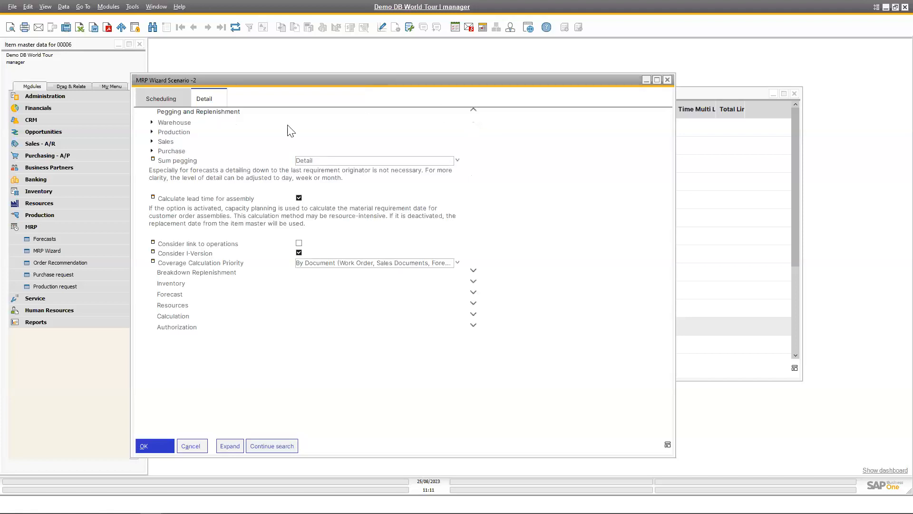
left_click(152, 141)
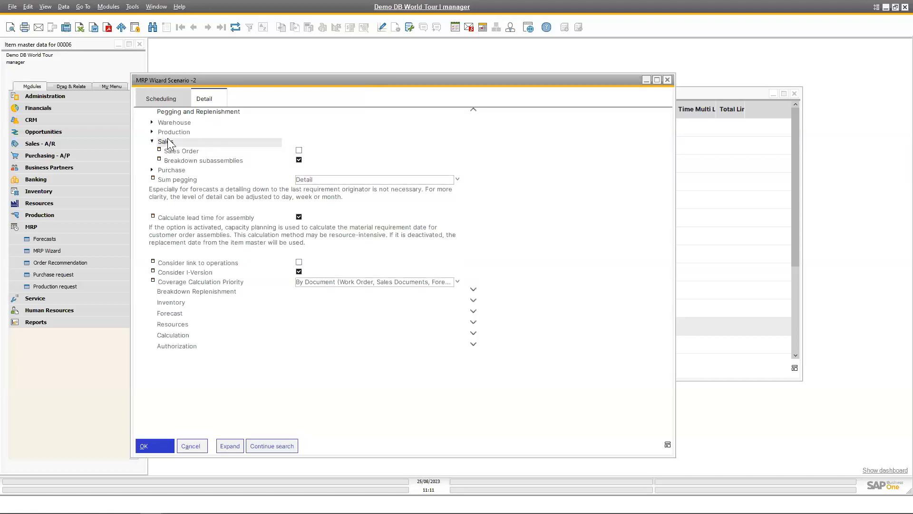
left_click(151, 132)
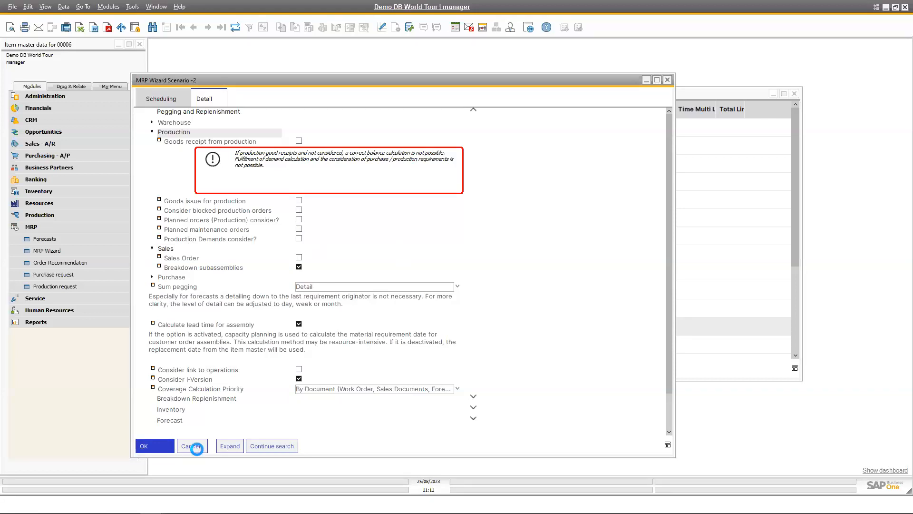
left_click(190, 446)
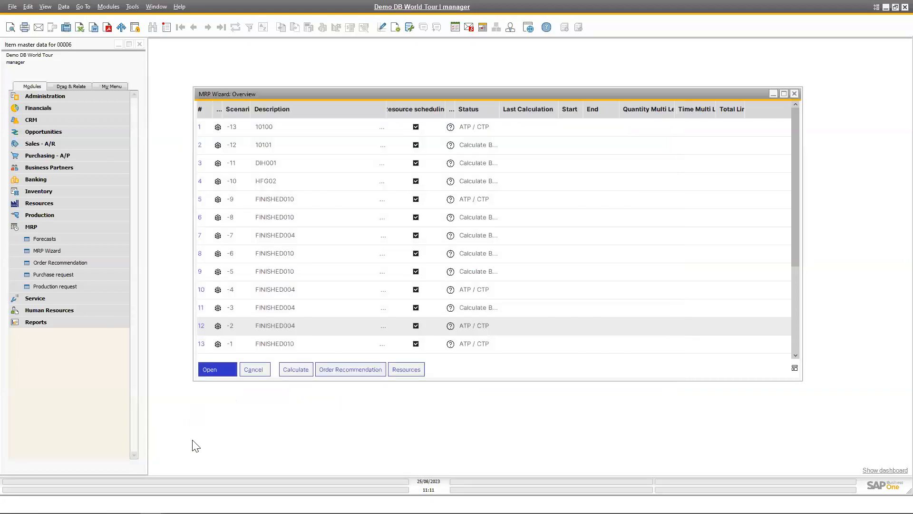
Open the order recommendation for MRP scenario 7, Demo.
scroll(352, 273, "down", 3)
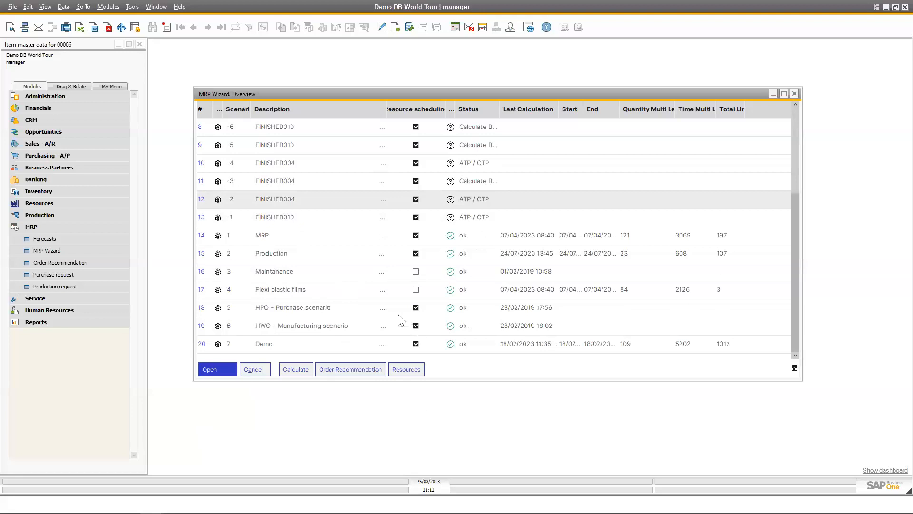
double_click(308, 346)
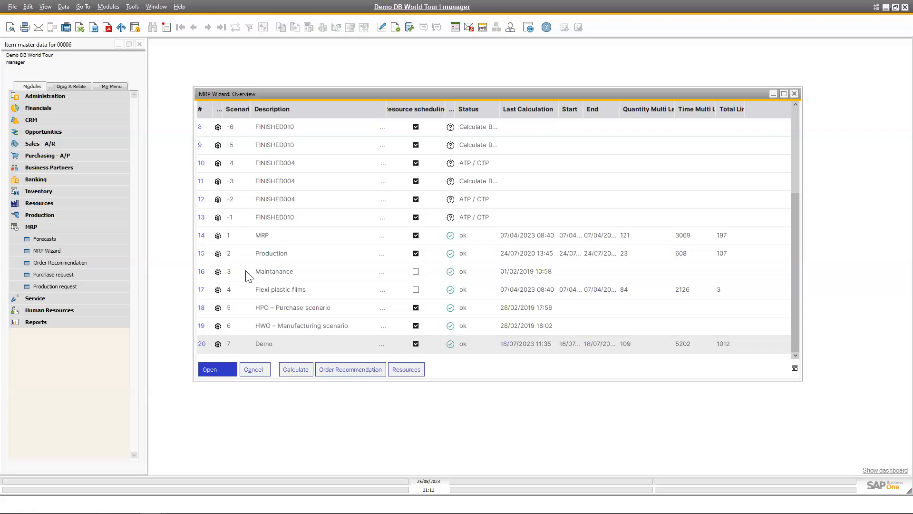
left_click(375, 370)
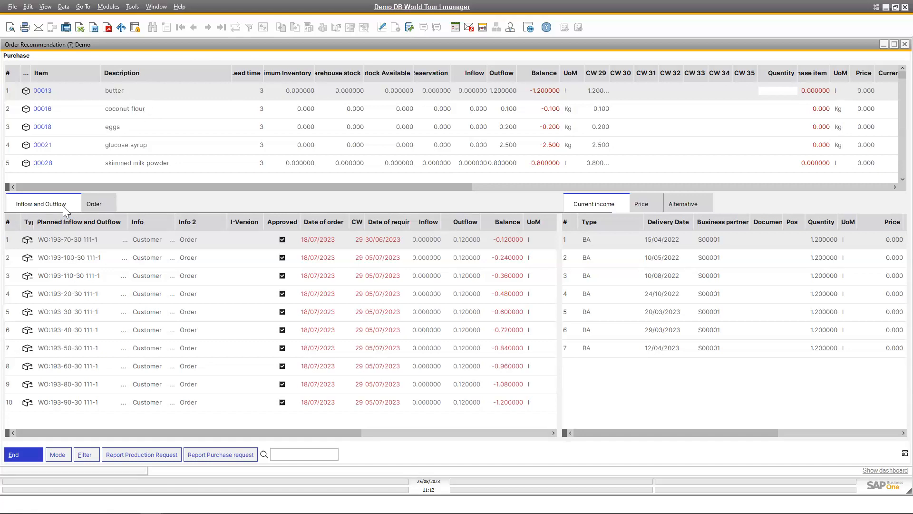
Examine the planned inflow and outflow and the current income of eggs (00018) and items 10202 and 10208.
left_click(133, 129)
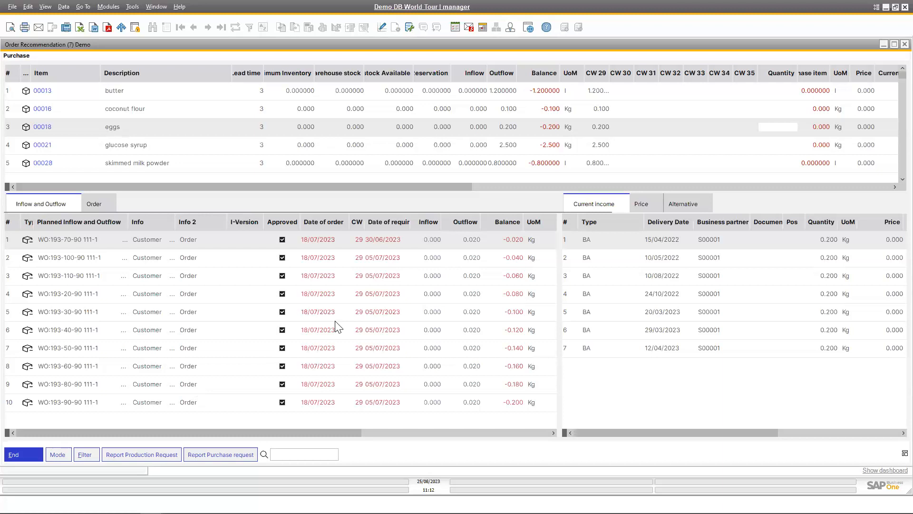
scroll(345, 152, "down", 3)
scroll(345, 151, "down", 2)
left_click(187, 142)
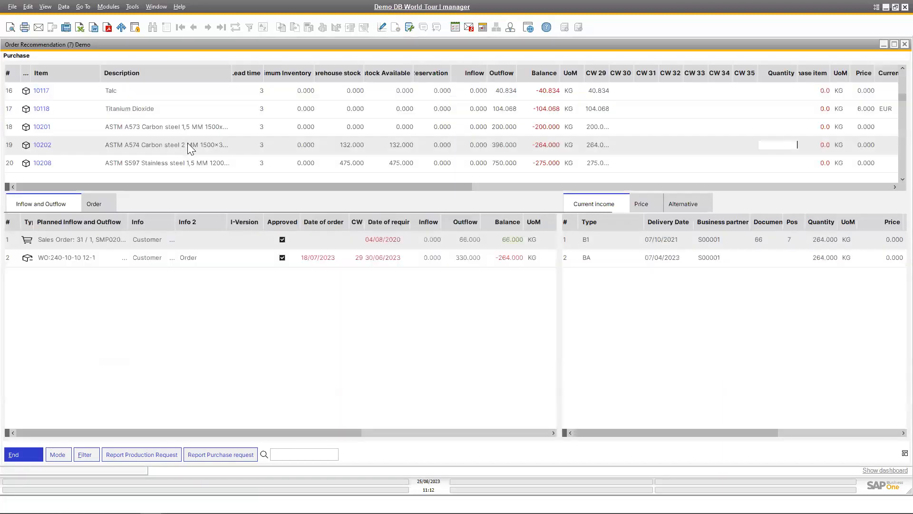
left_click(162, 163)
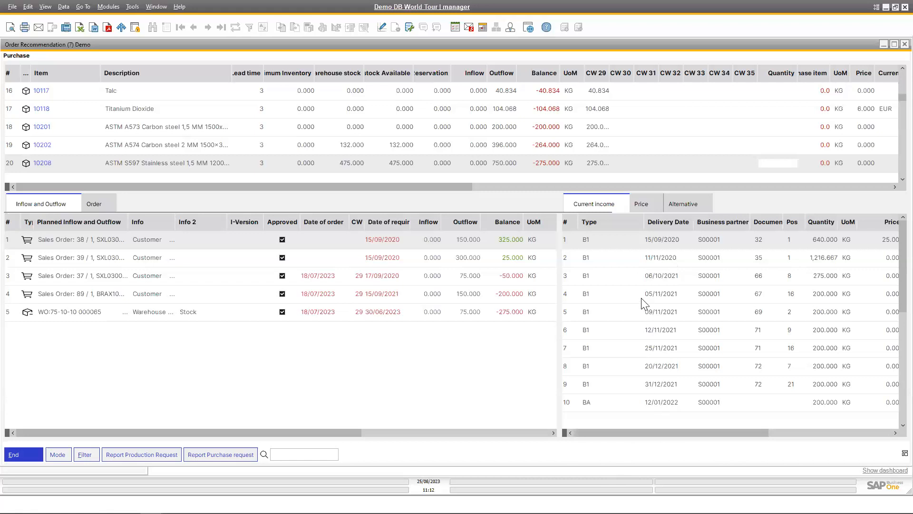
left_click_drag(578, 219, 585, 220)
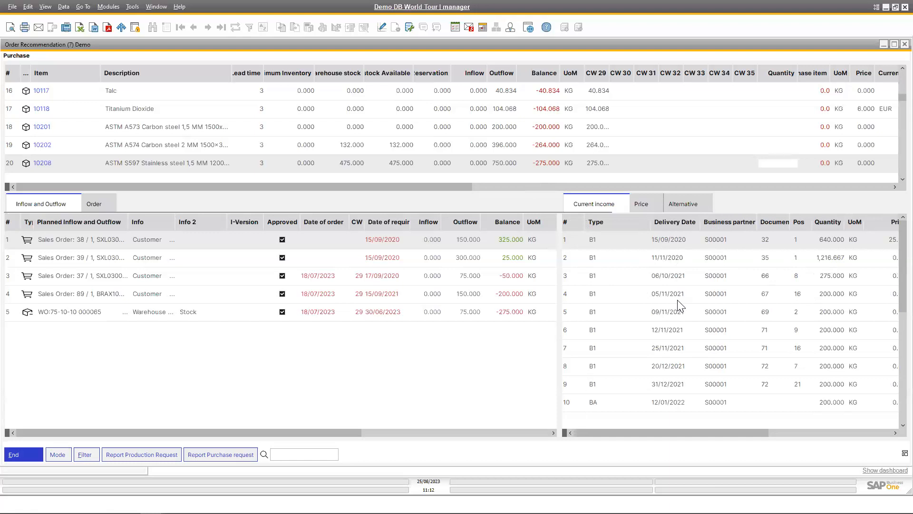
left_click(127, 260)
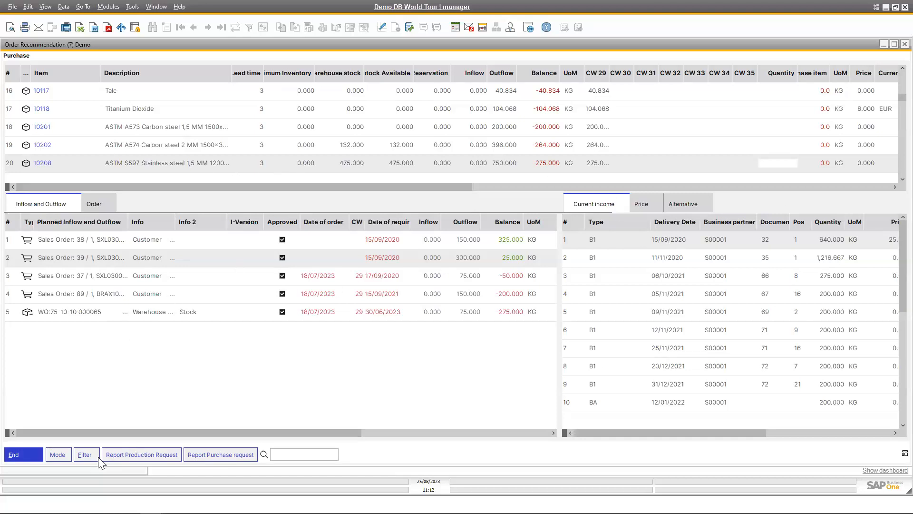
Switch the order recommendation's mode, pre-assign quantities for procurement method Buy with 2 security days, and look through the items.
left_click(58, 454)
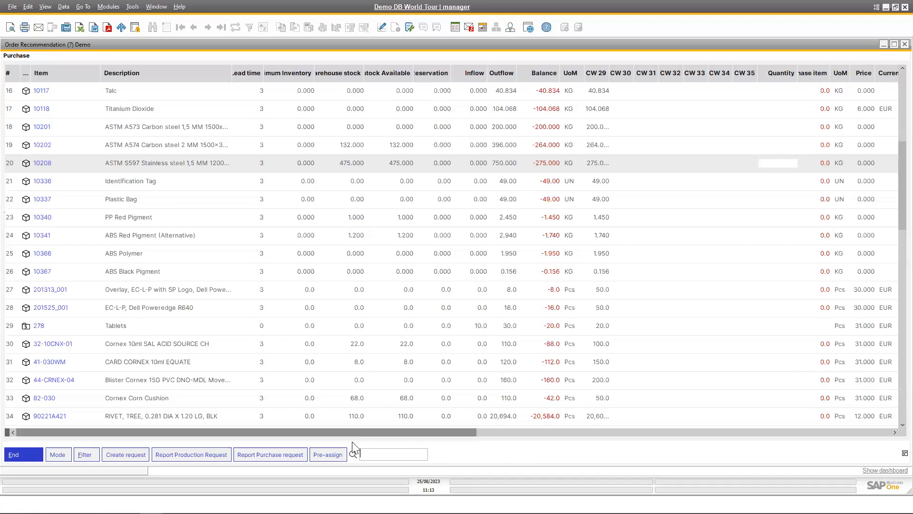
left_click(330, 455)
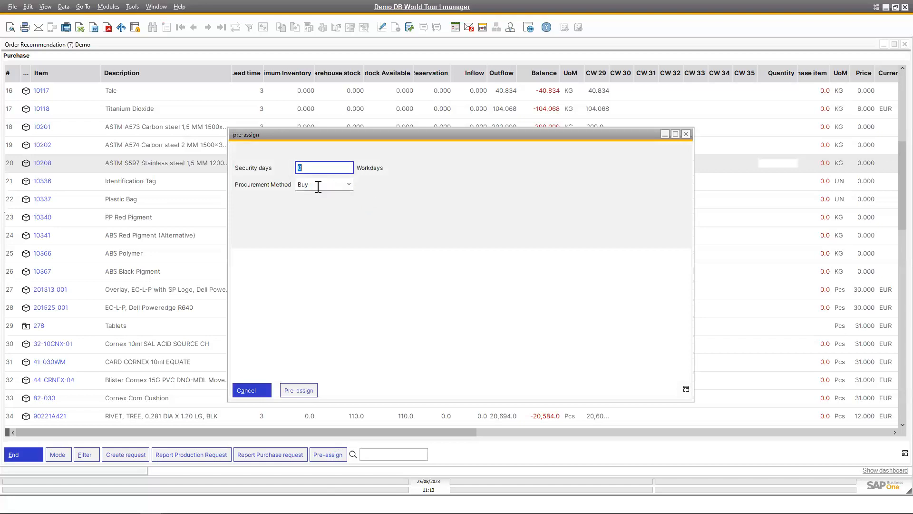
left_click(300, 169)
key("BackSpace")
type("2")
left_click(301, 391)
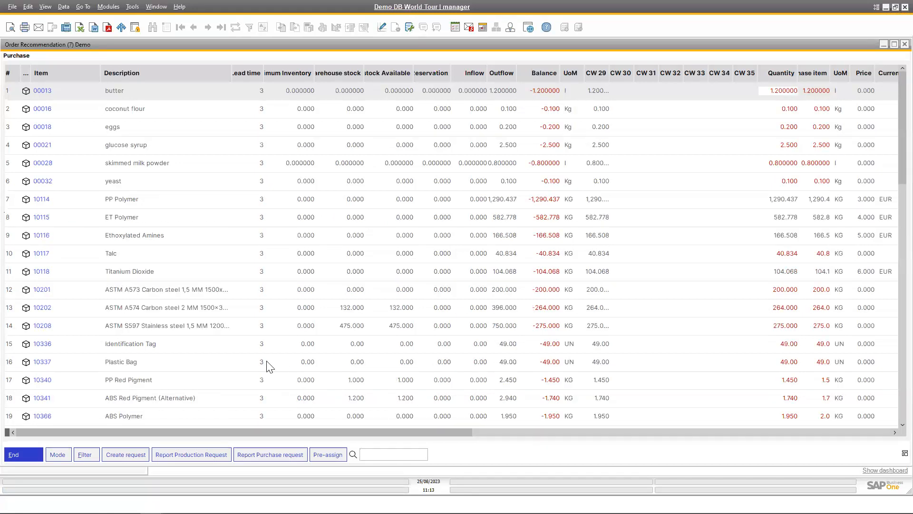
scroll(68, 240, "down", 8)
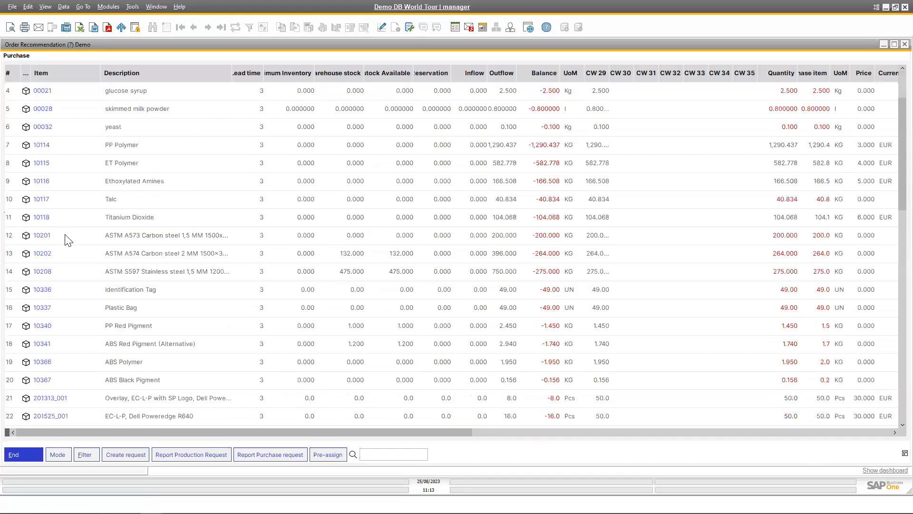
scroll(55, 332, "down", 5)
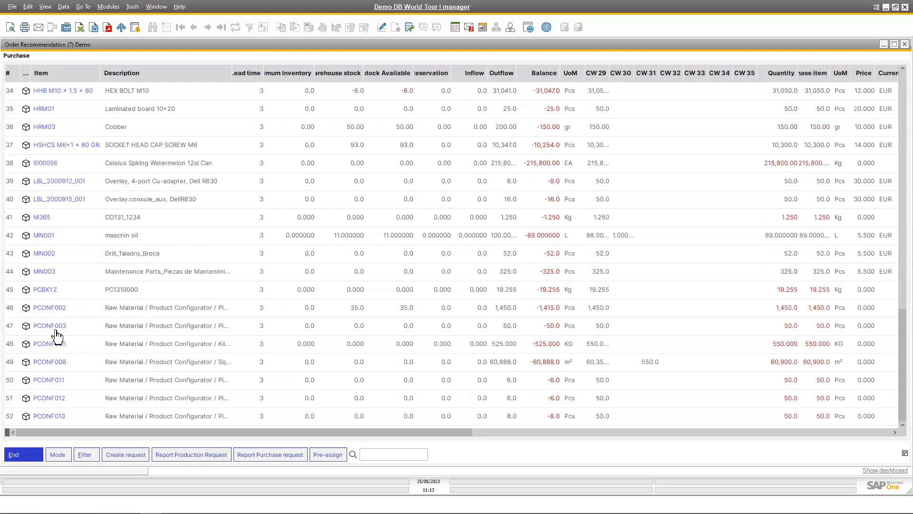
scroll(93, 279, "up", 6)
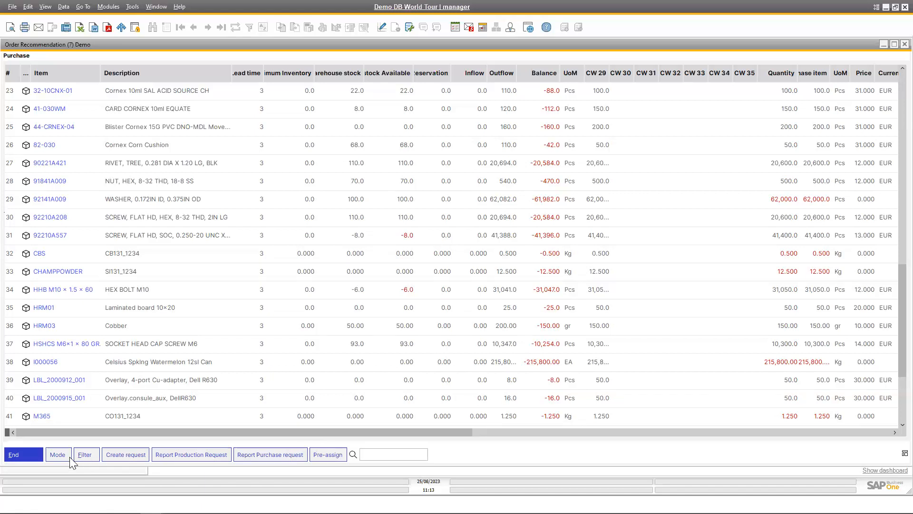
Pre-assign order quantities for procurement method Make with 20 security days, and close the order recommendation.
left_click(327, 454)
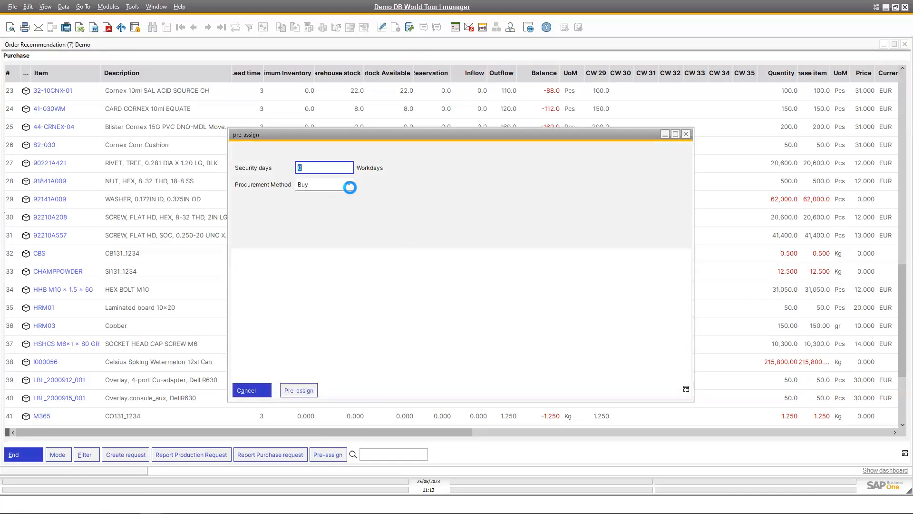
left_click(349, 184)
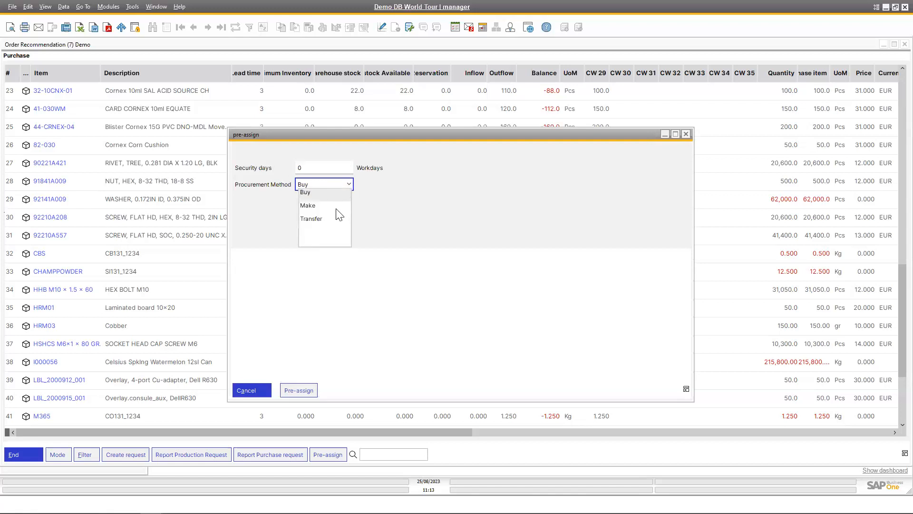
left_click(324, 206)
left_click(297, 169)
type("20")
left_click(298, 390)
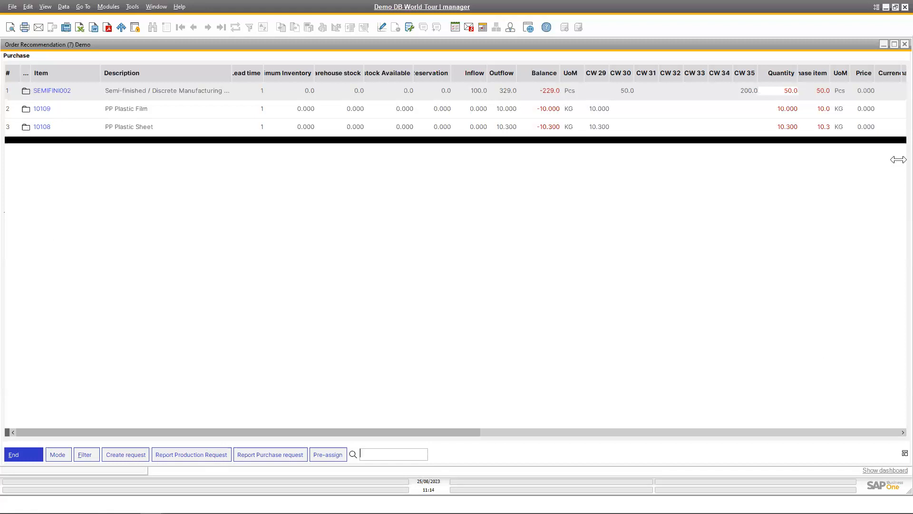
left_click(905, 44)
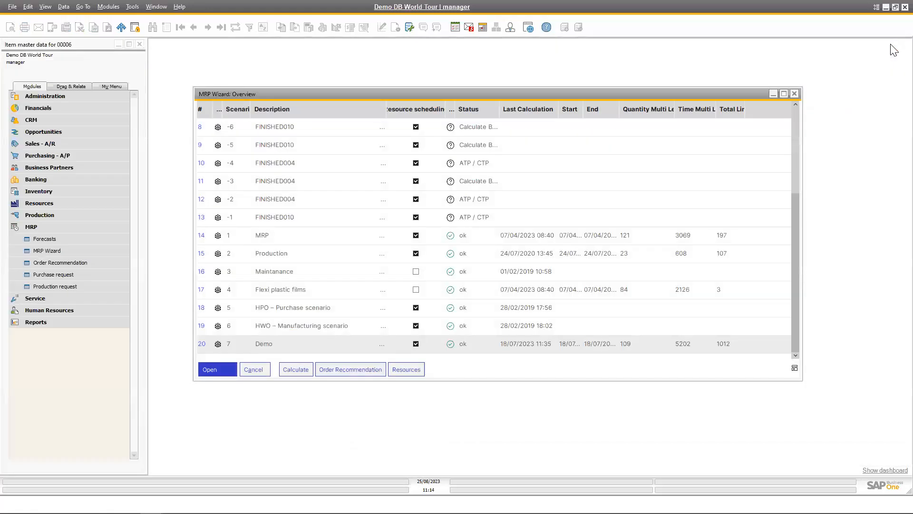
Display the resource utilization of MRP scenario 7, Demo, starting from 05/06/2023.
left_click(415, 372)
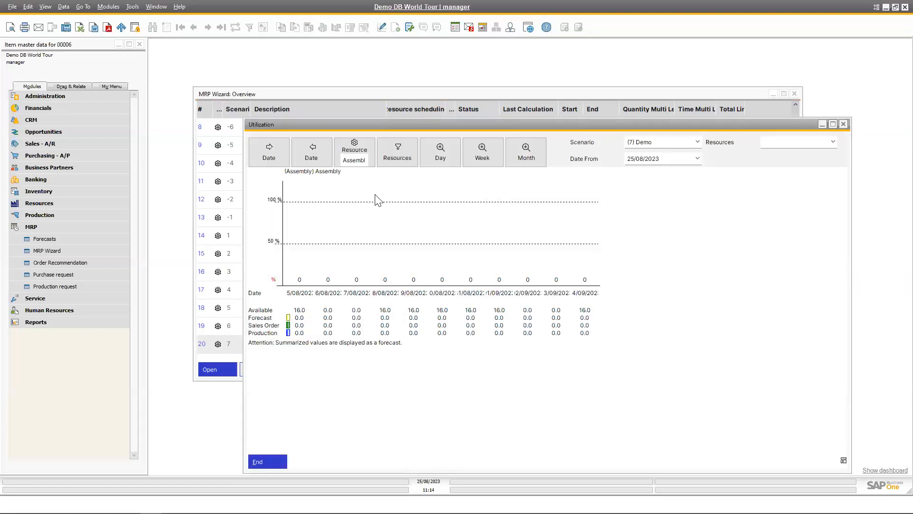
left_click(696, 158)
left_click(635, 173)
left_click(636, 173)
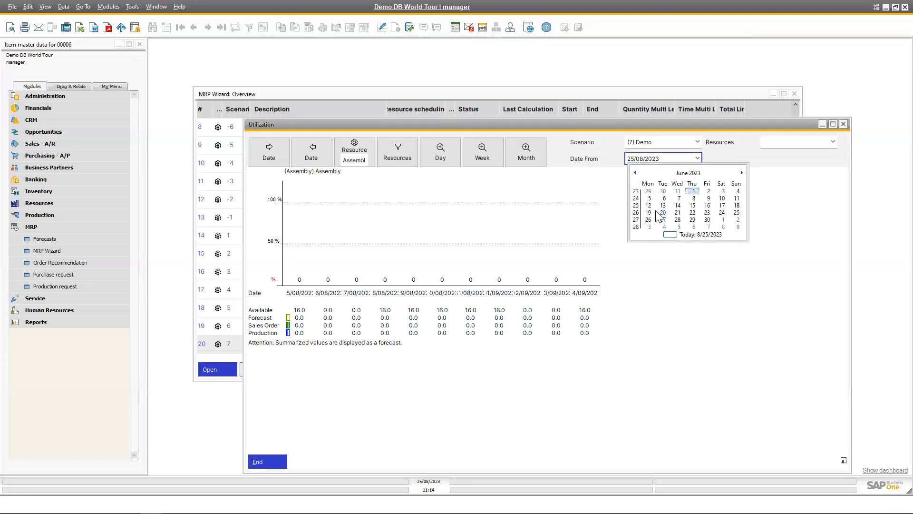
left_click(649, 198)
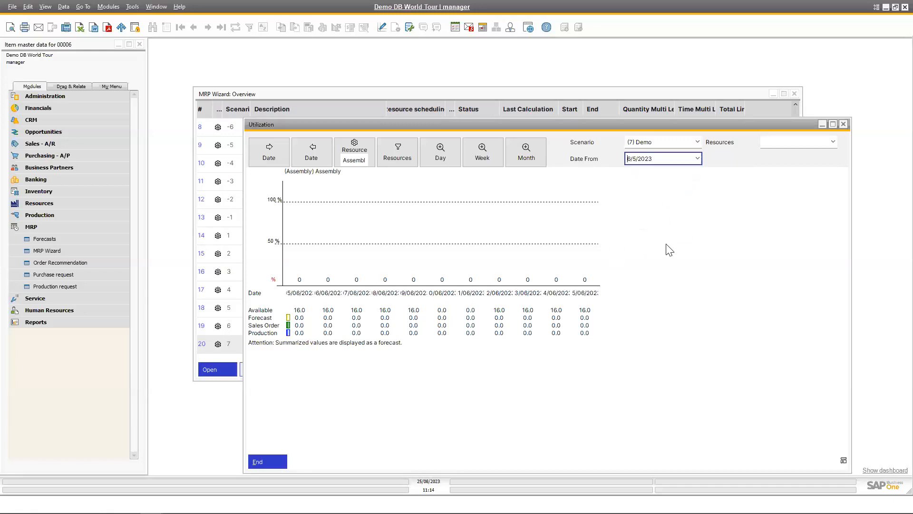
left_click(640, 304)
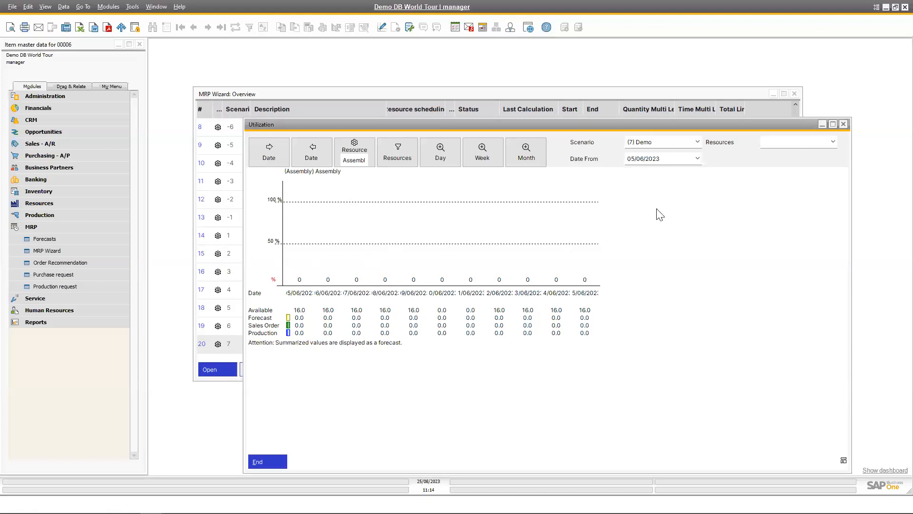
Include all resources in the utilization view and look through their capacity charts.
left_click(402, 154)
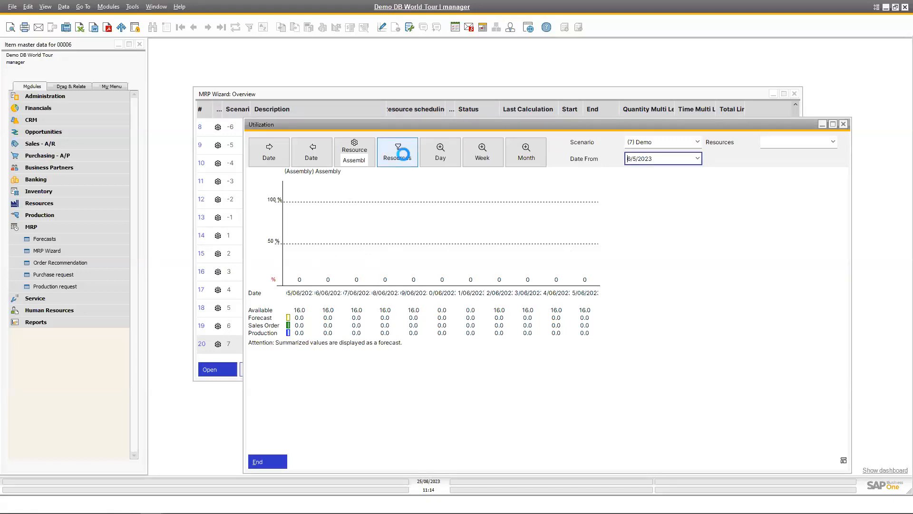
left_click(326, 390)
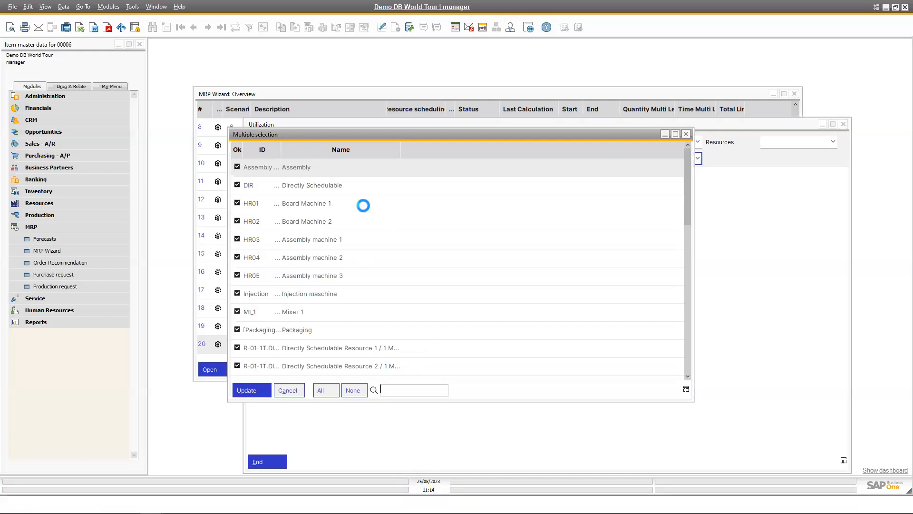
key("Return")
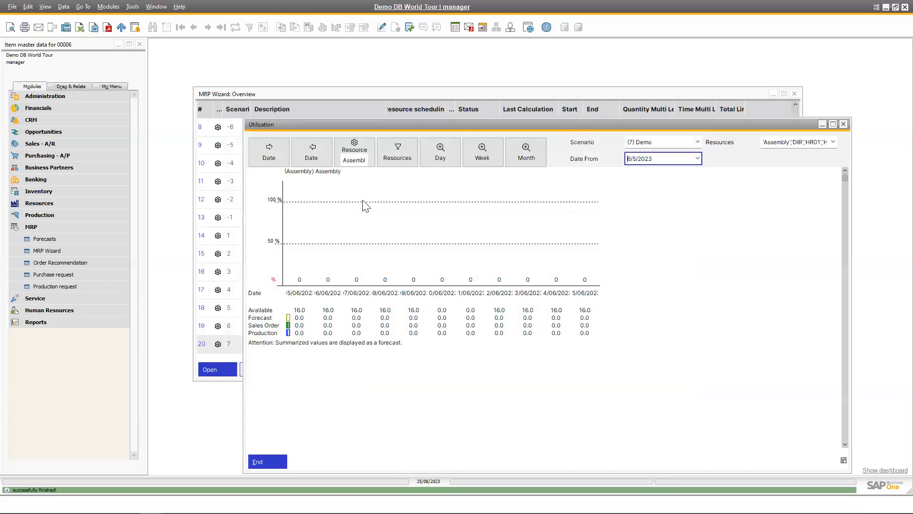
scroll(470, 190, "down", 5)
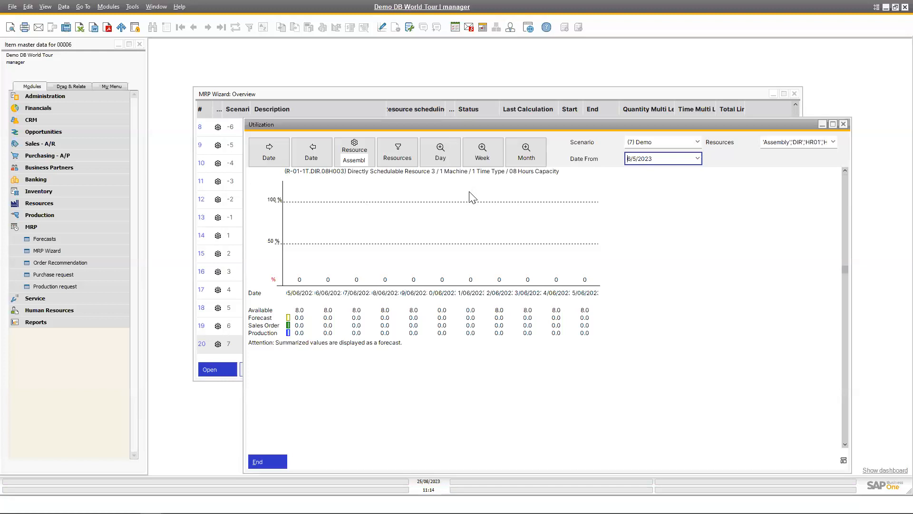
scroll(473, 203, "up", 5)
scroll(473, 205, "down", 3)
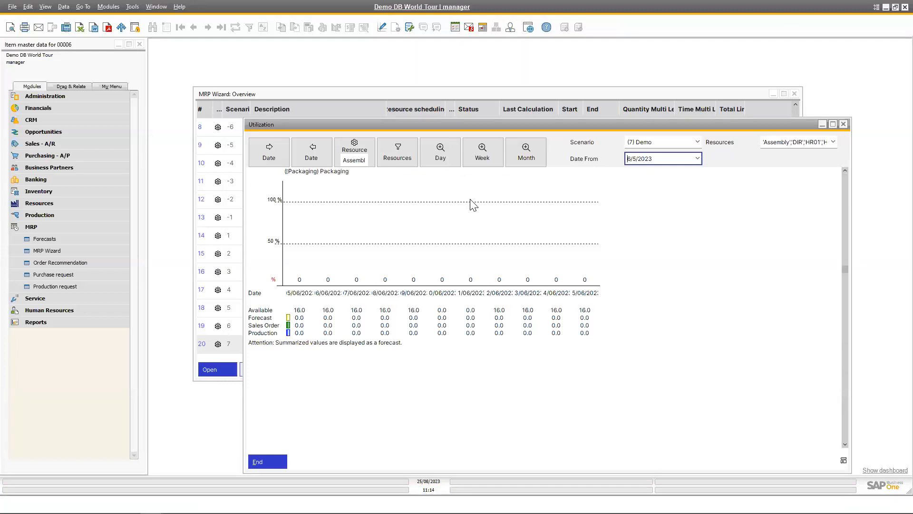
Display the resource utilization for scenario 2, Production, and close the utilization window.
left_click(697, 141)
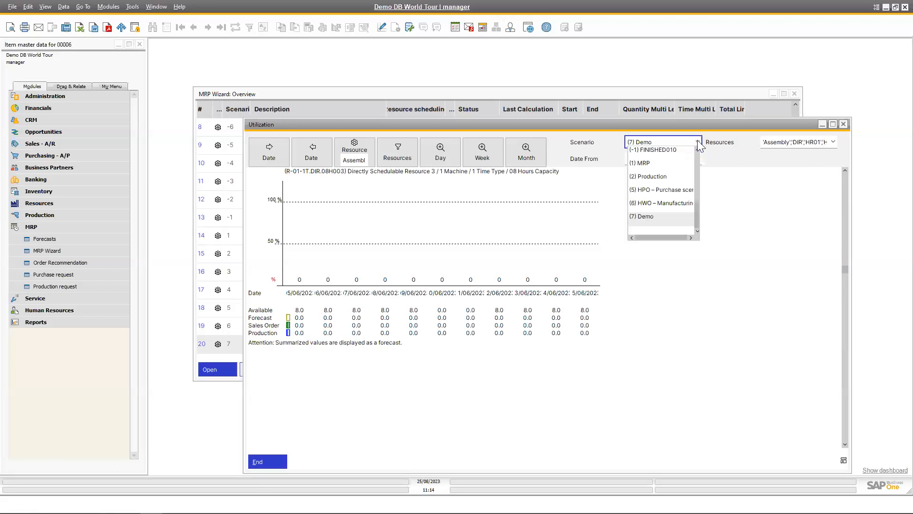
left_click(654, 178)
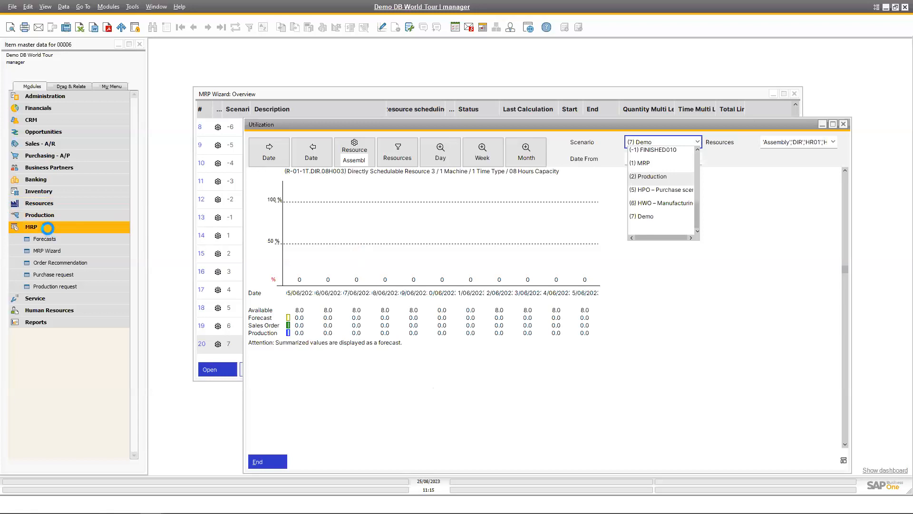
left_click(46, 227)
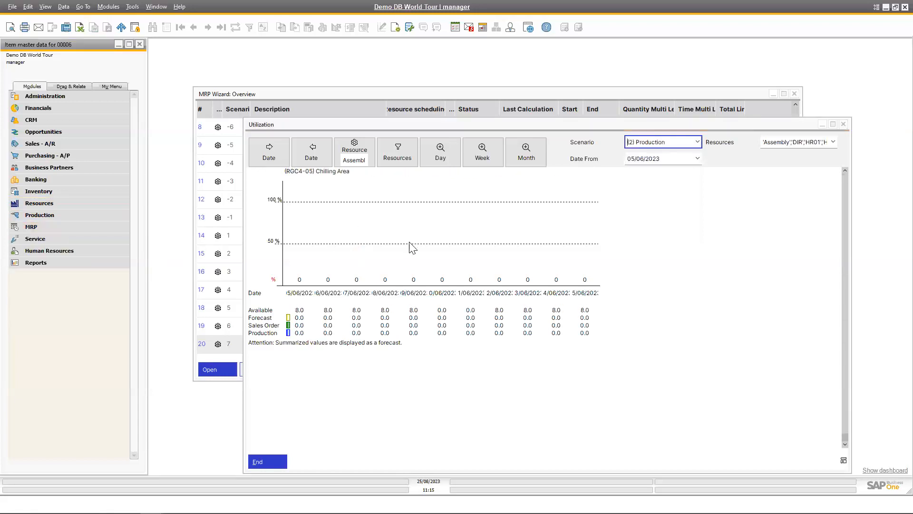
left_click(843, 125)
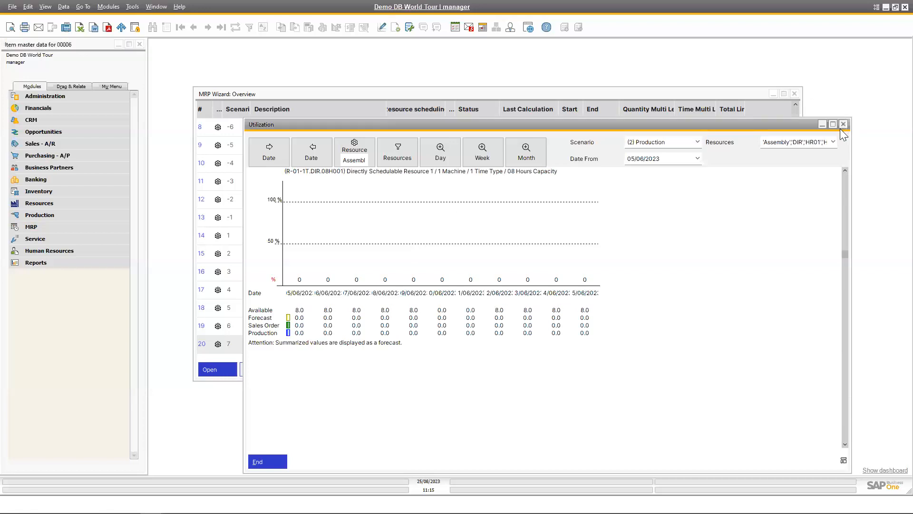
left_click(843, 124)
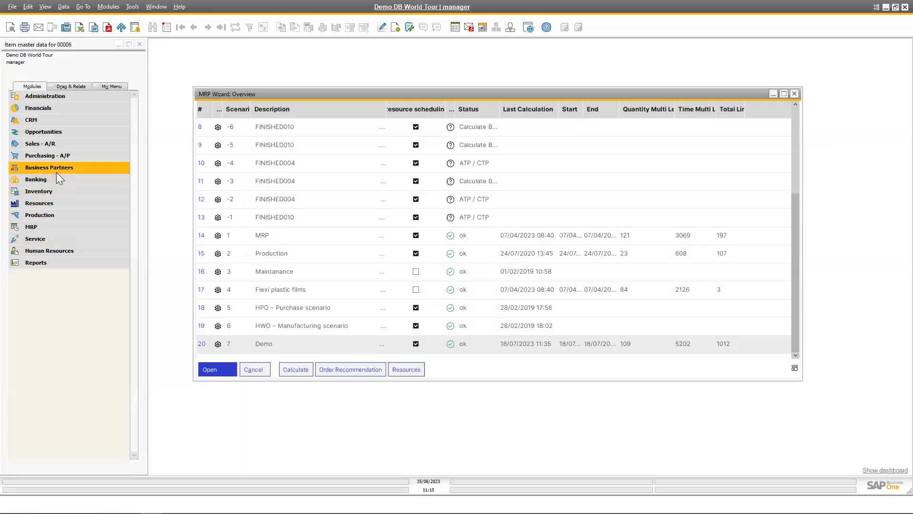
Open APS scheduling from the production capacity planning and view the Standard planning area.
left_click(71, 216)
left_click(72, 215)
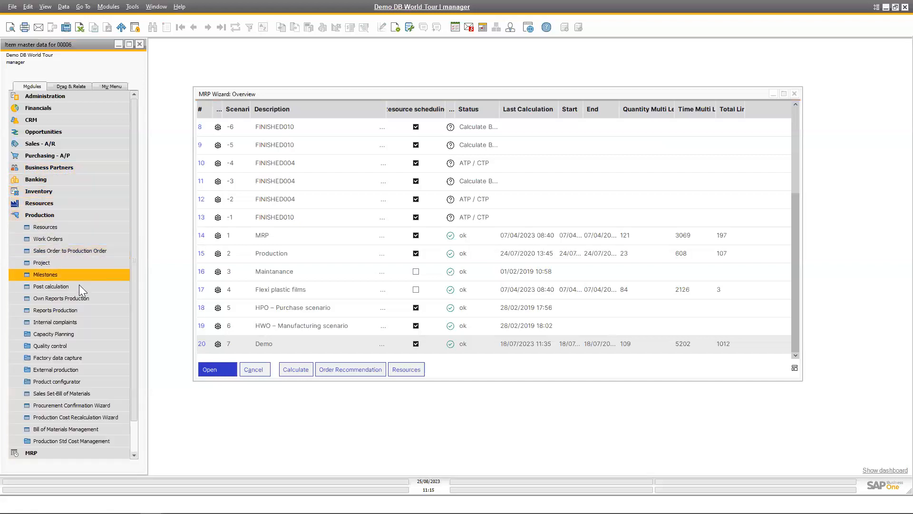
left_click(82, 333)
left_click(56, 346)
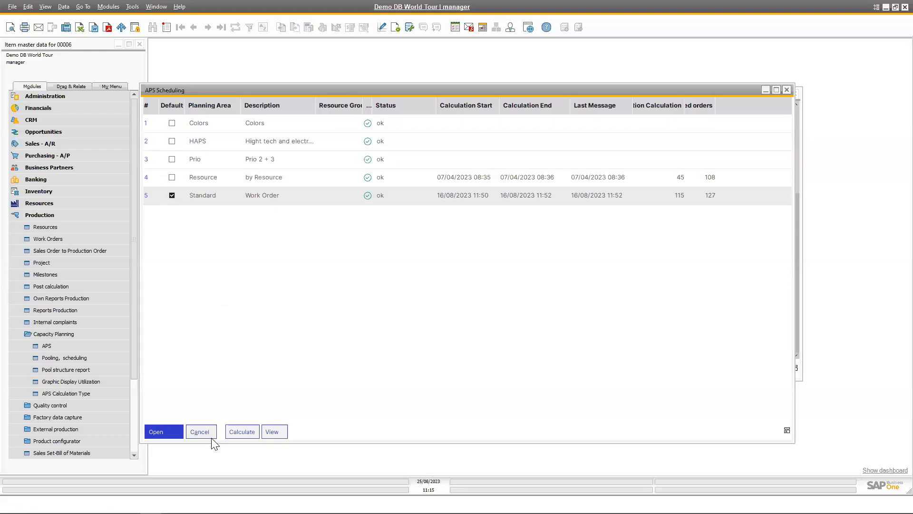
left_click(275, 431)
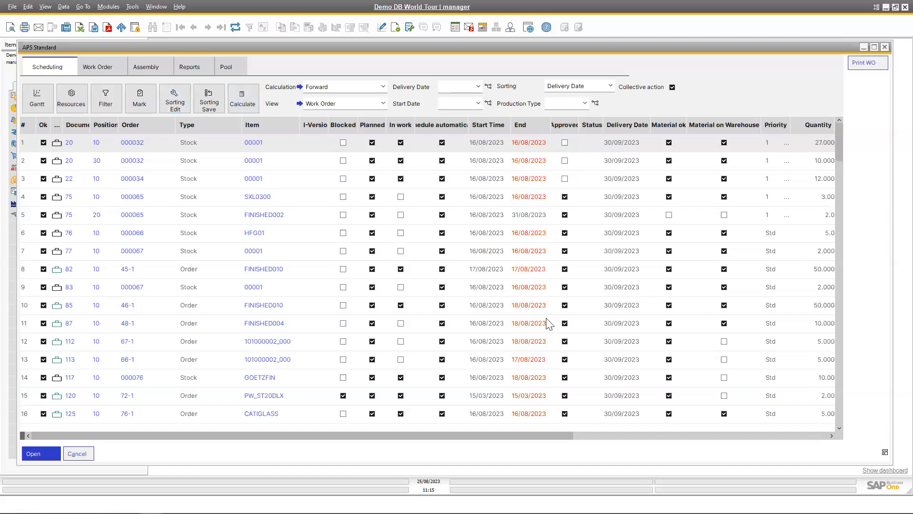
Unmark all work orders in the Ok column of the APS Standard scheduling list.
right_click(46, 128)
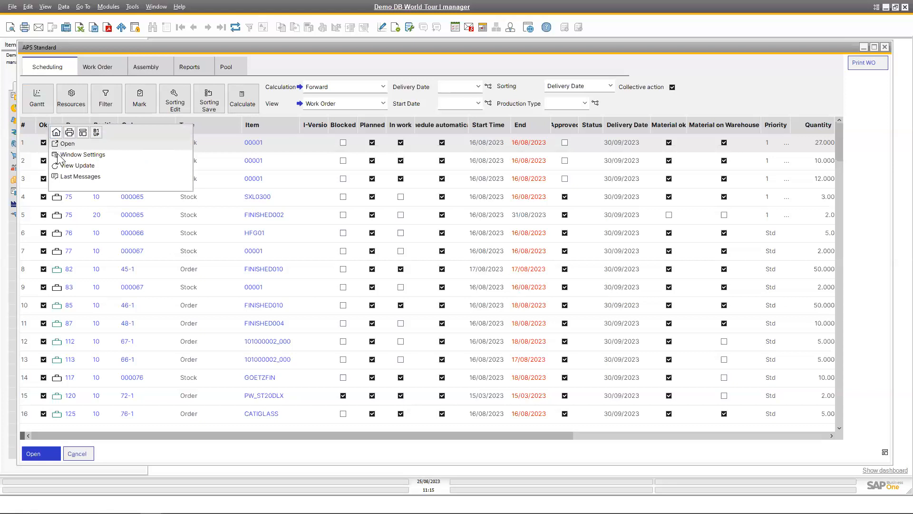
left_click(46, 125)
right_click(44, 128)
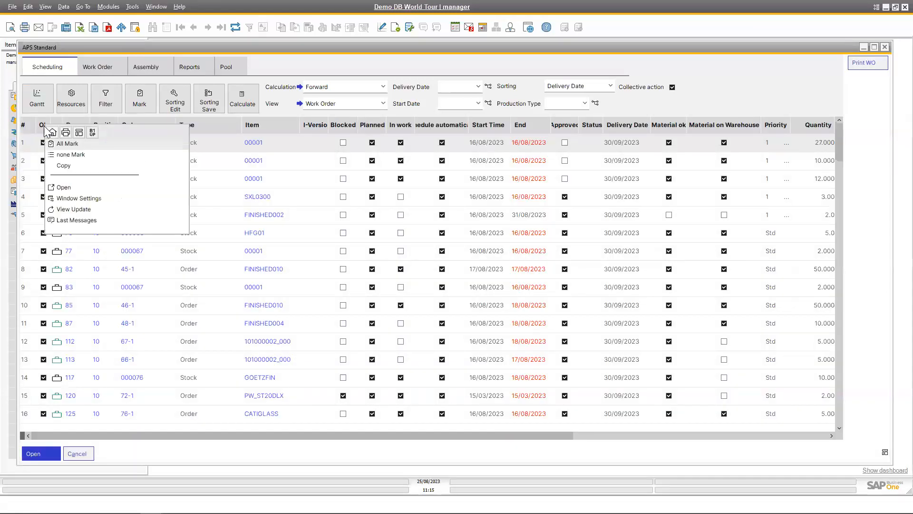
left_click(65, 155)
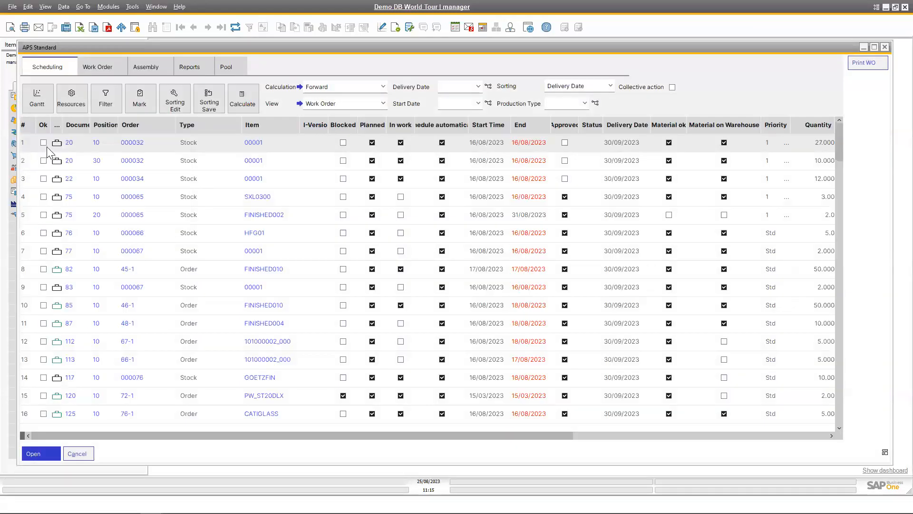
Mark all work orders in the APS Standard scheduling list and set the sorting to Delivery Date.
left_click(44, 162)
left_click(44, 179)
left_click(611, 86)
left_click(598, 119)
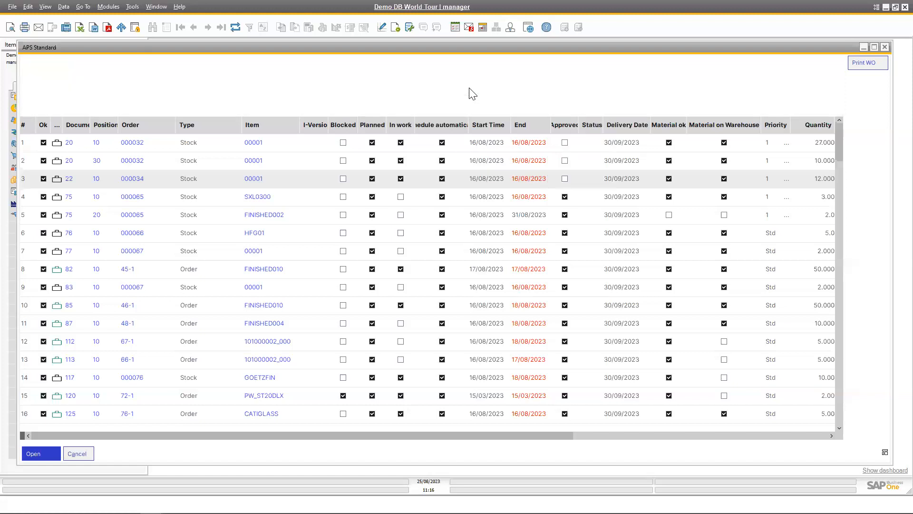
Set the delivery date of all marked work orders to 31/08/2023 as a collective action.
left_click(478, 87)
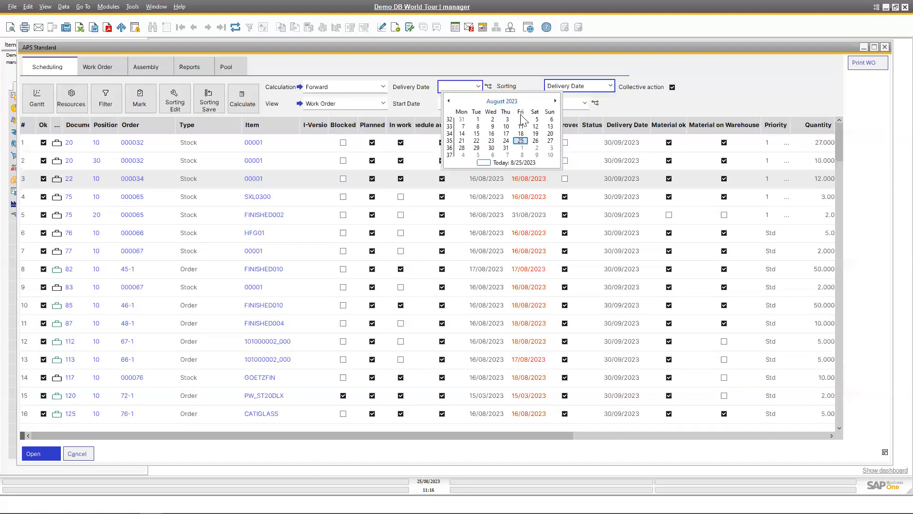
left_click(506, 147)
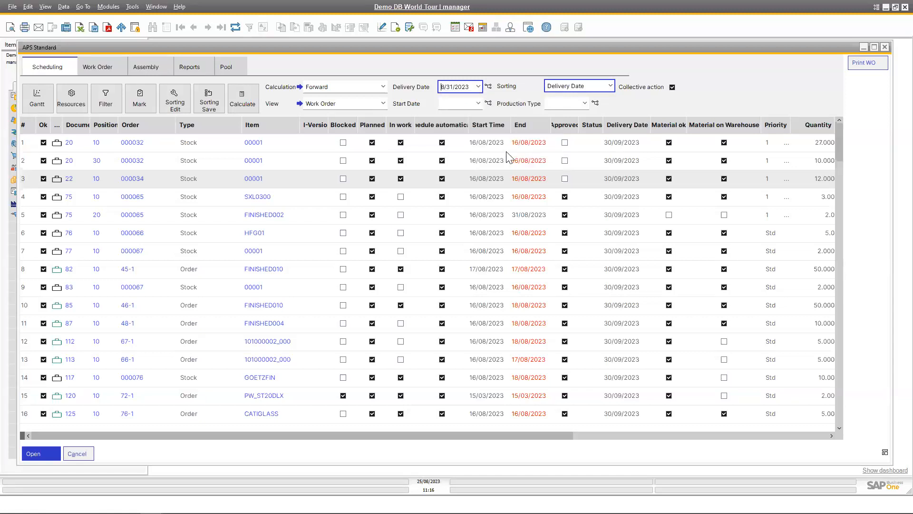
left_click(489, 87)
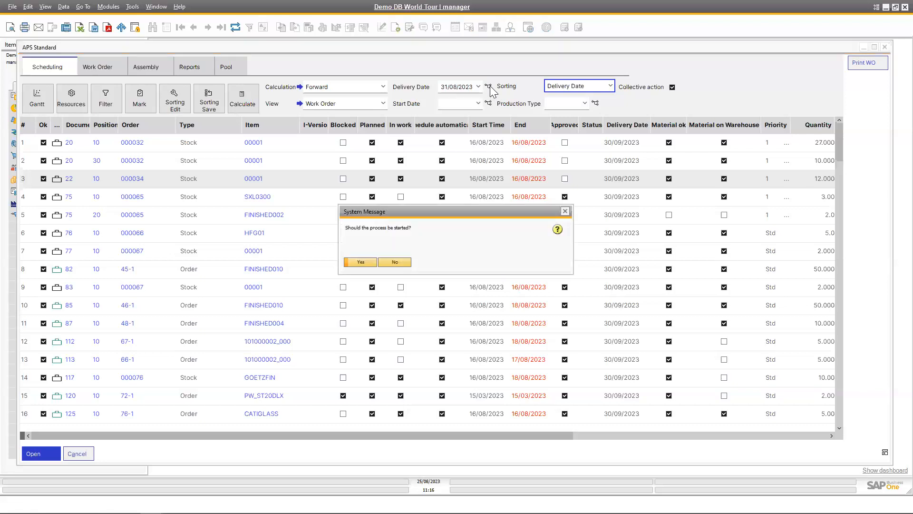
left_click(359, 263)
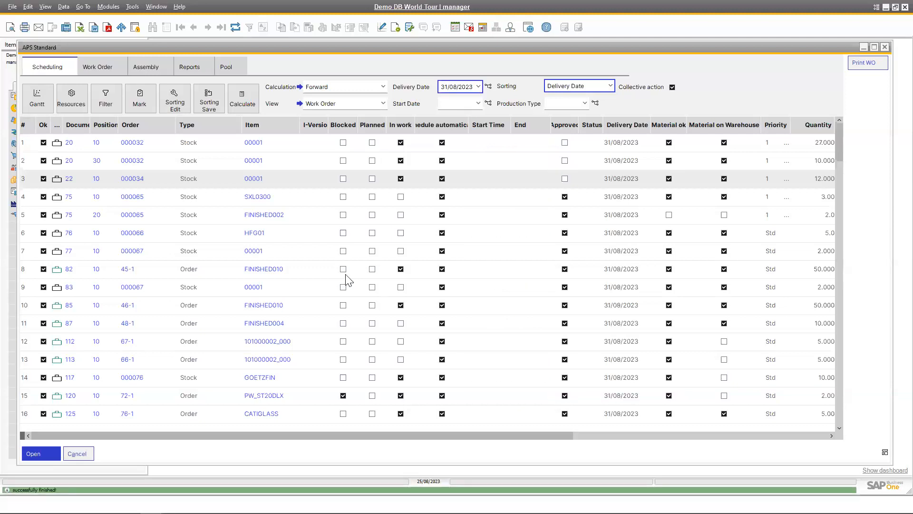
Remove the Ok marks from all work orders in the scheduling list.
right_click(43, 134)
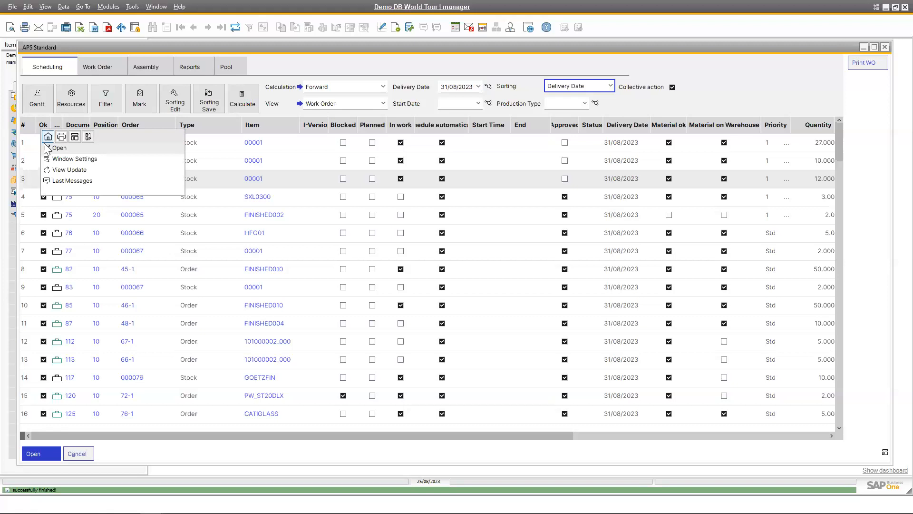
left_click(47, 137)
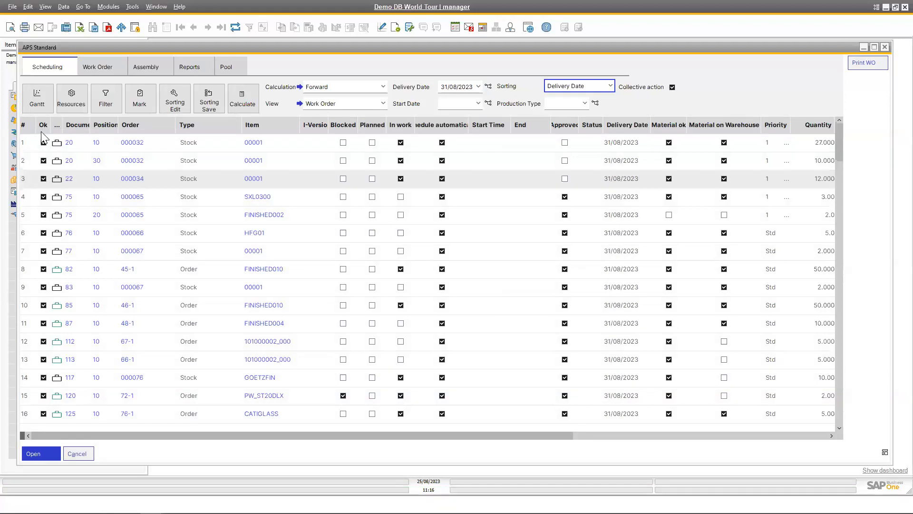
right_click(43, 129)
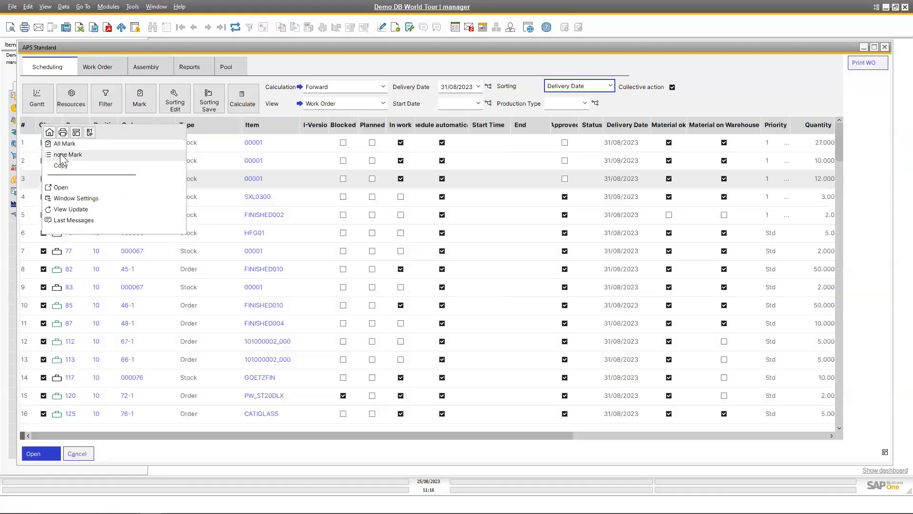
left_click(81, 162)
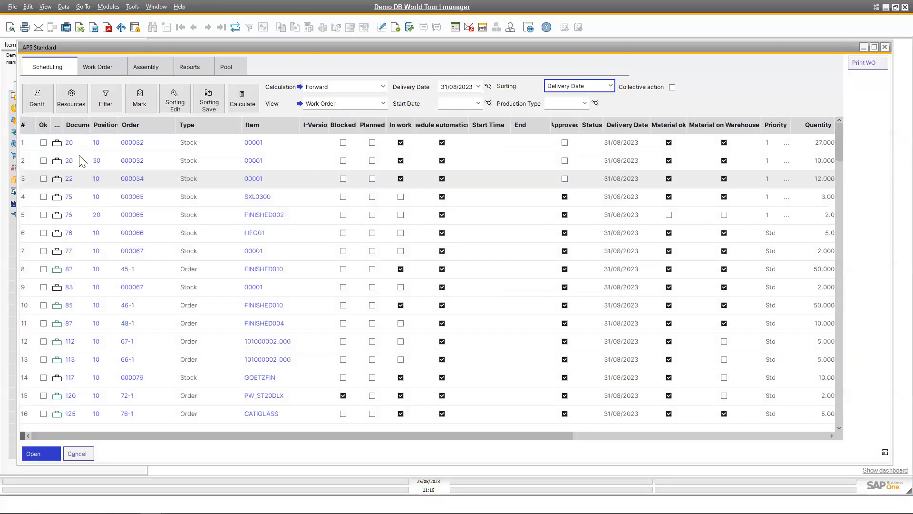
Mark the first two work order positions for item 00001 and calculate their schedule with Forward calculation.
left_click(47, 150)
left_click(44, 161)
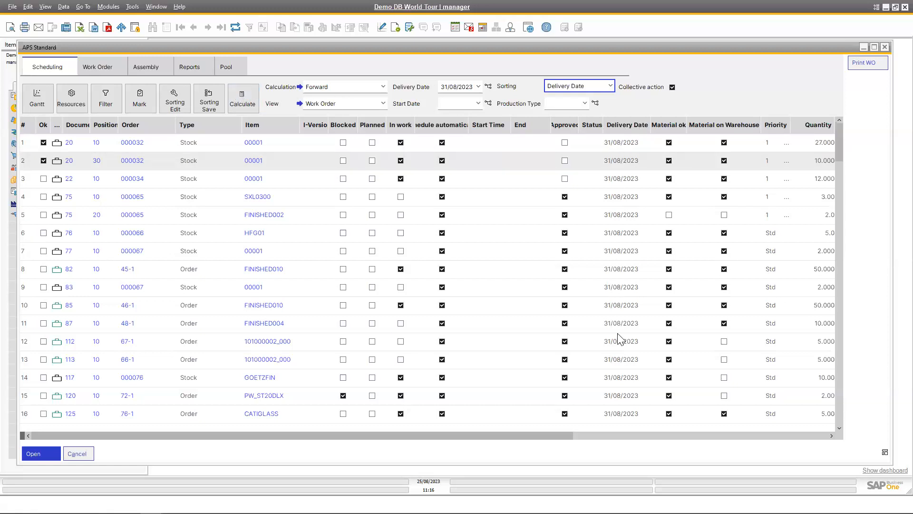
left_click(241, 98)
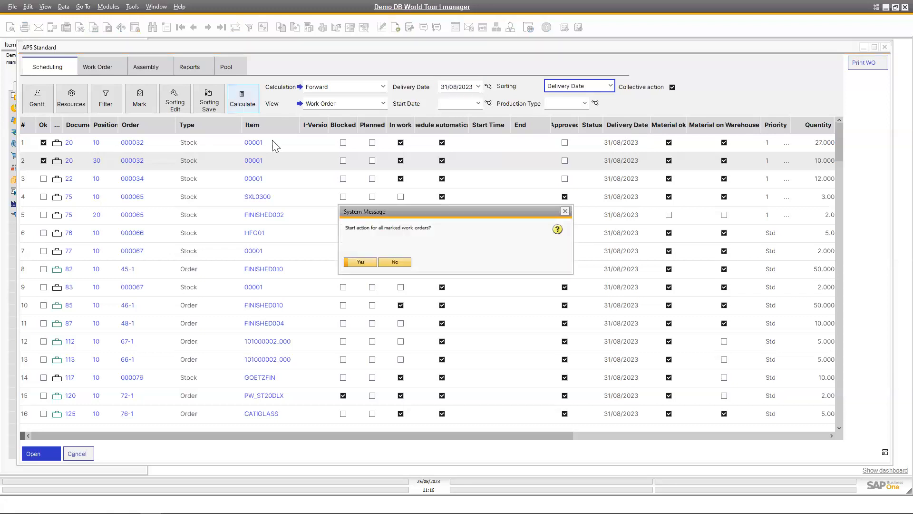
left_click(363, 263)
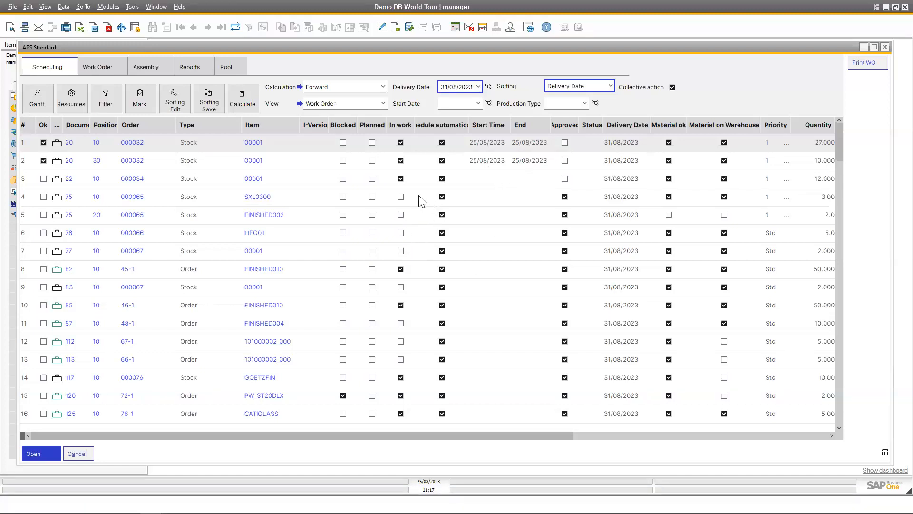
Look through the Work Order, Assembly, Reports and Pool functions of APS Standard, then return to Scheduling.
left_click(109, 72)
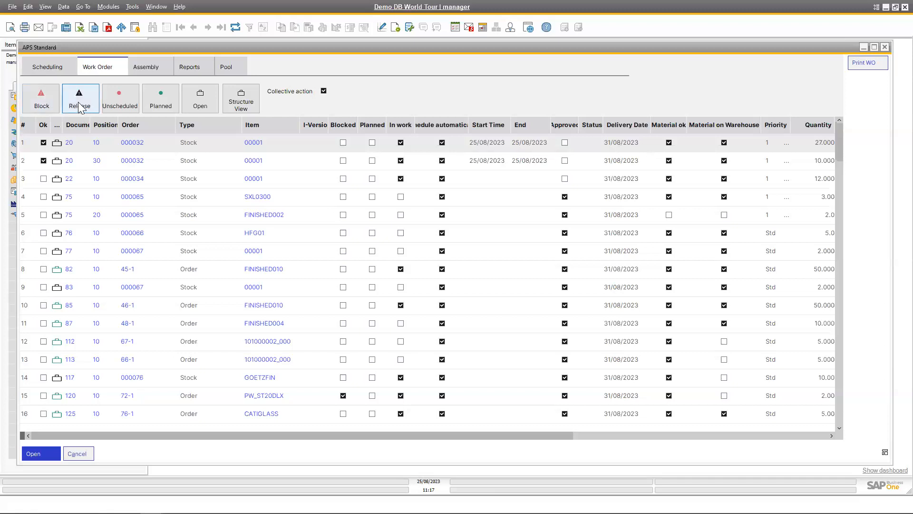
left_click(170, 108)
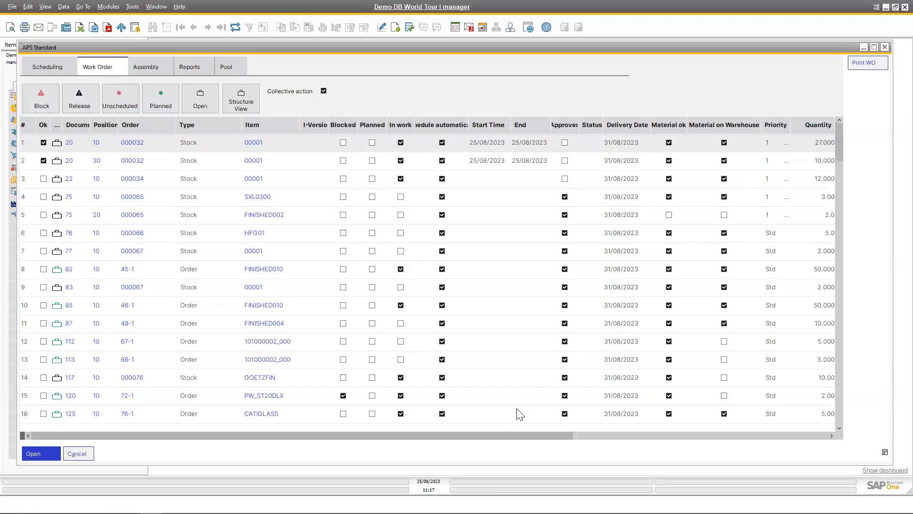
left_click_drag(503, 434, 606, 429)
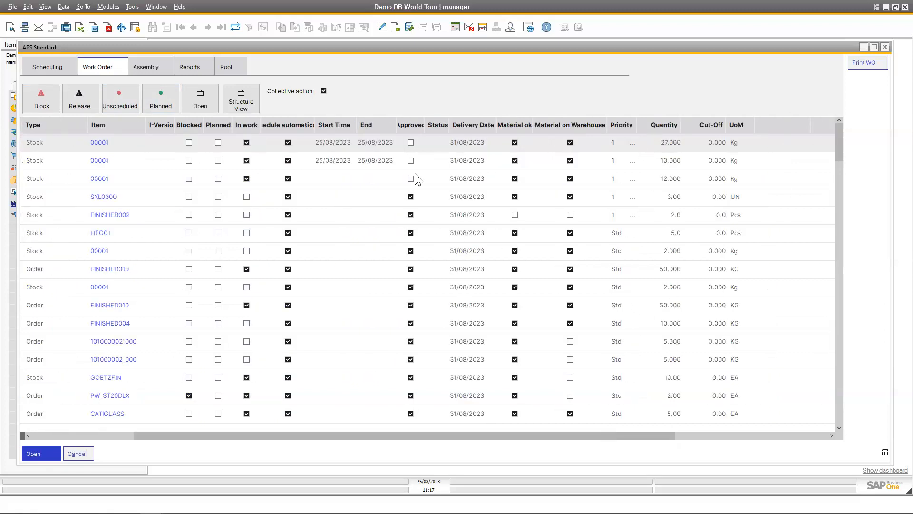
left_click_drag(506, 437, 392, 440)
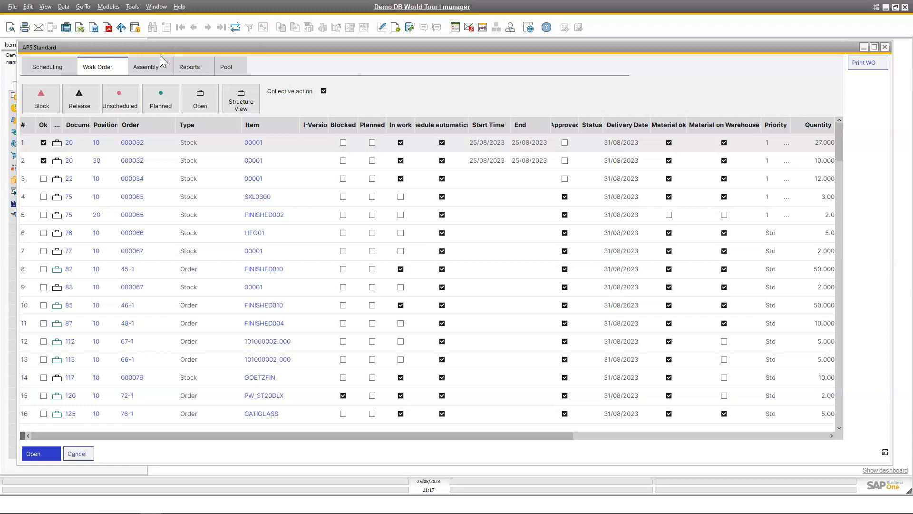
left_click(158, 70)
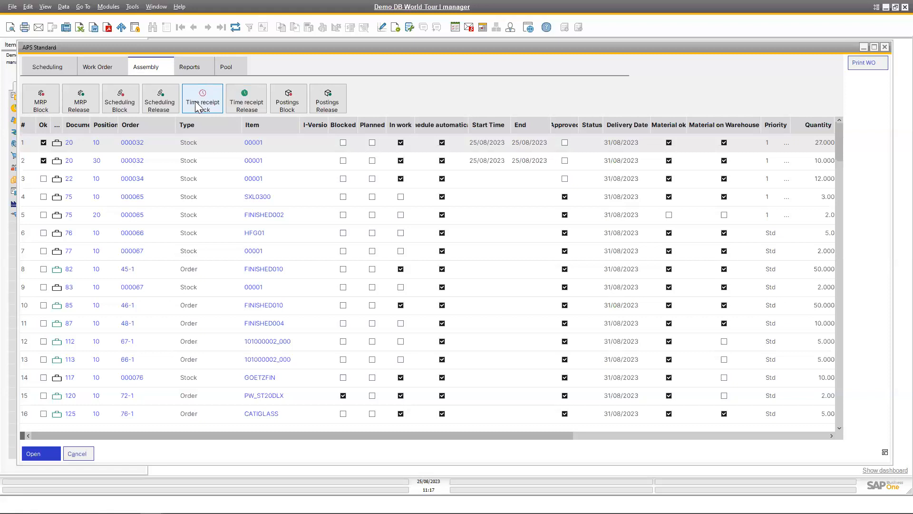
left_click(195, 68)
left_click(240, 67)
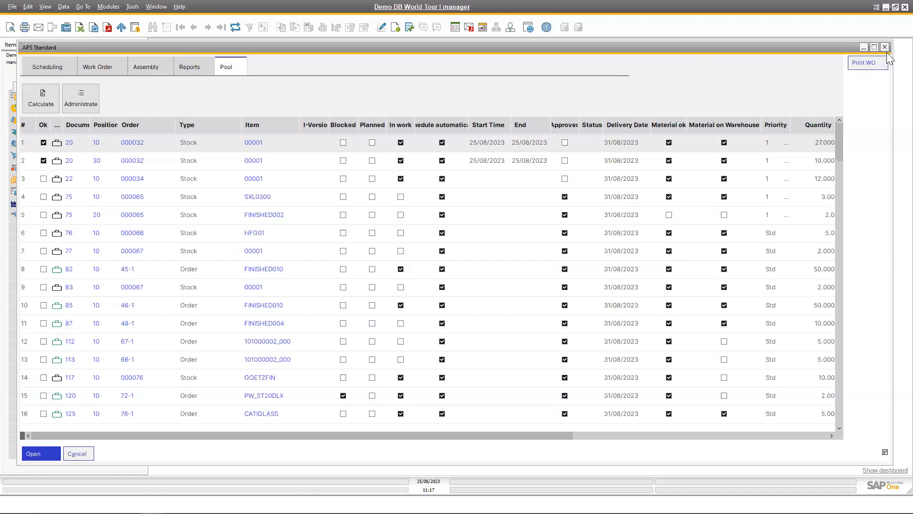
left_click(49, 67)
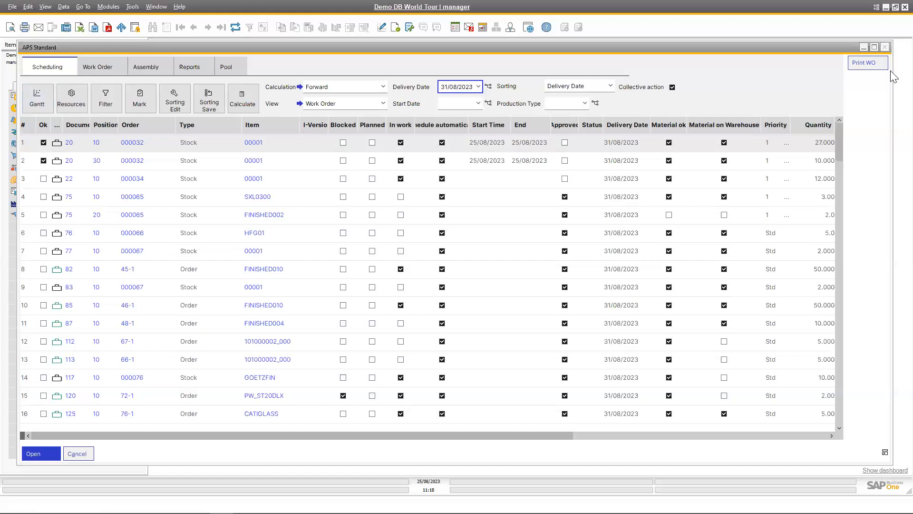
Close the APS Standard, APS Scheduling and MRP Wizard overview windows.
left_click(885, 49)
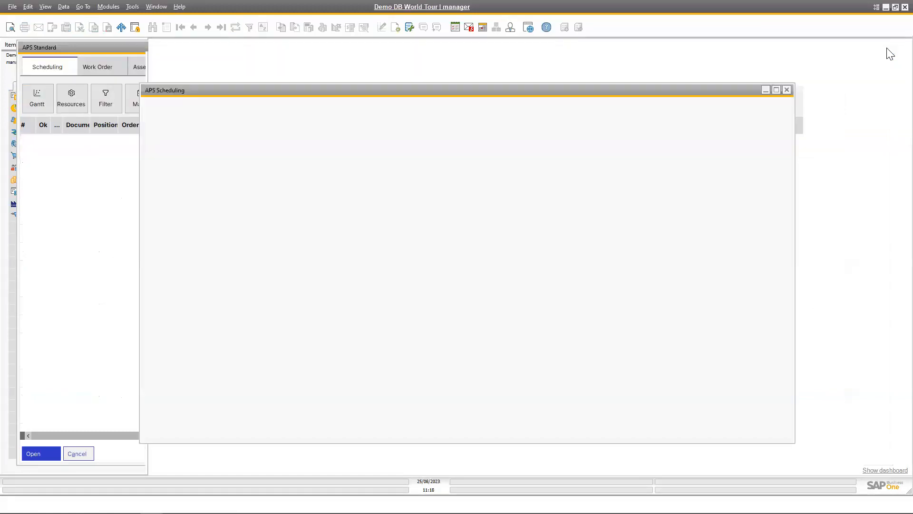
left_click(787, 91)
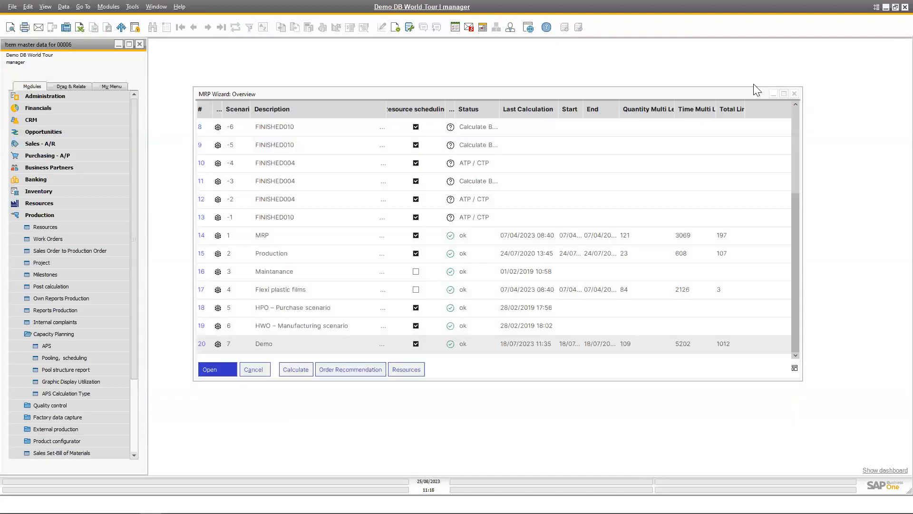
left_click(794, 94)
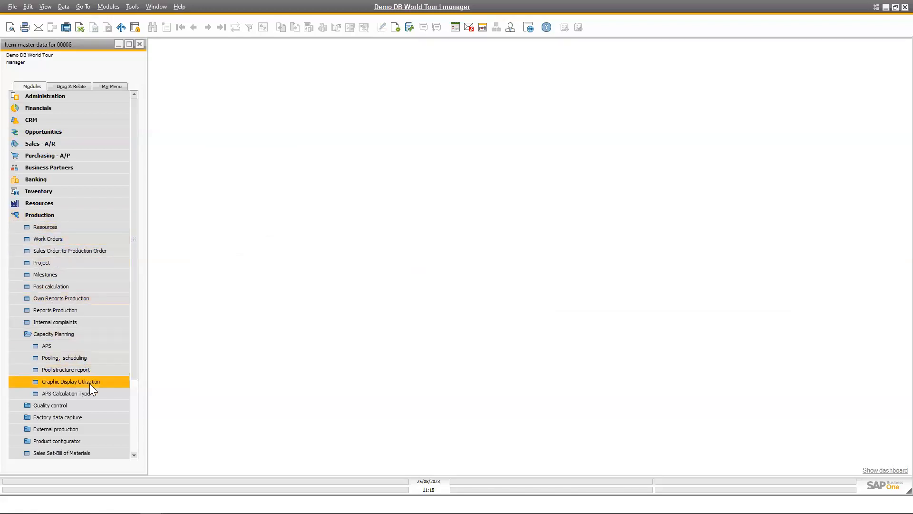
Open the factory data capture Terminal, sign in with the employee's login code and maximize the terminal window.
scroll(89, 384, "down", 1)
left_click(64, 394)
left_click(74, 403)
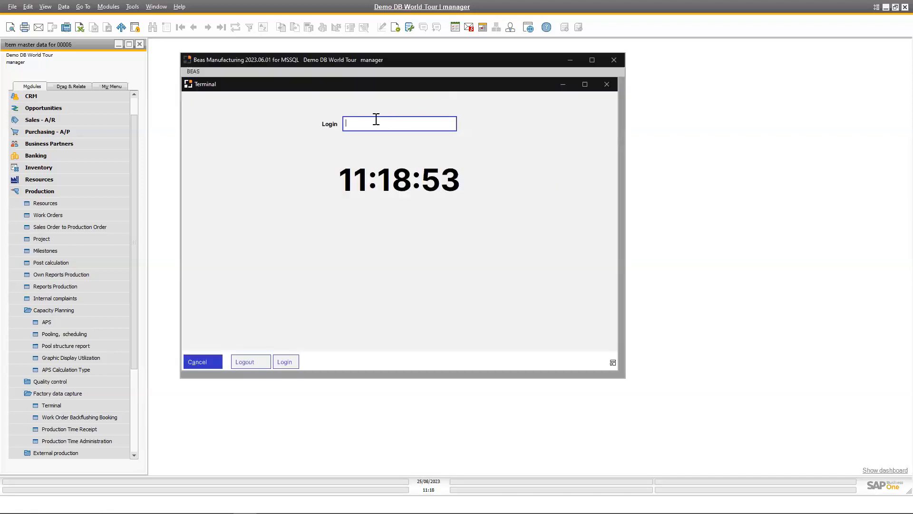
type("1")
key("Return")
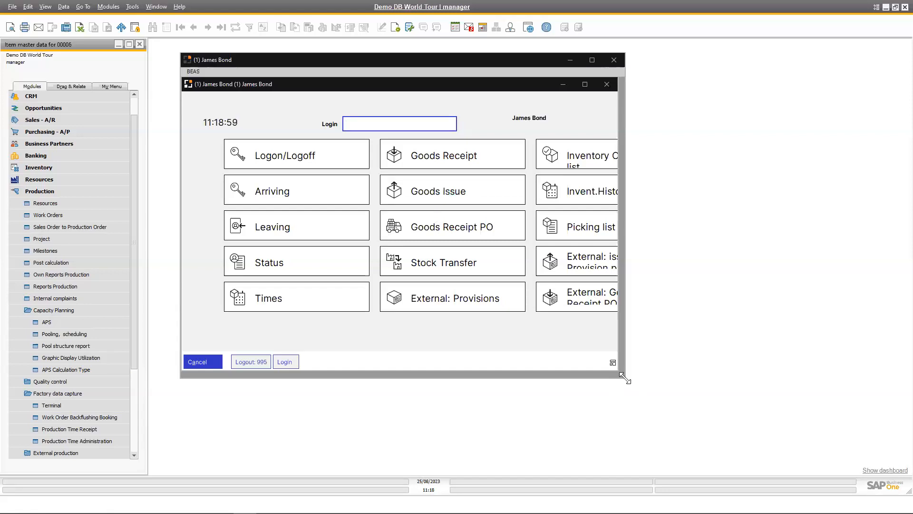
left_click(585, 86)
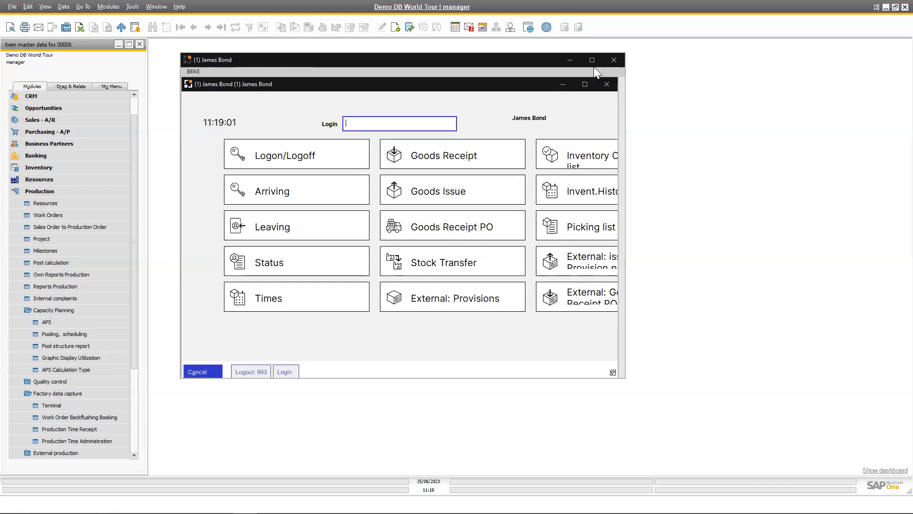
left_click(593, 61)
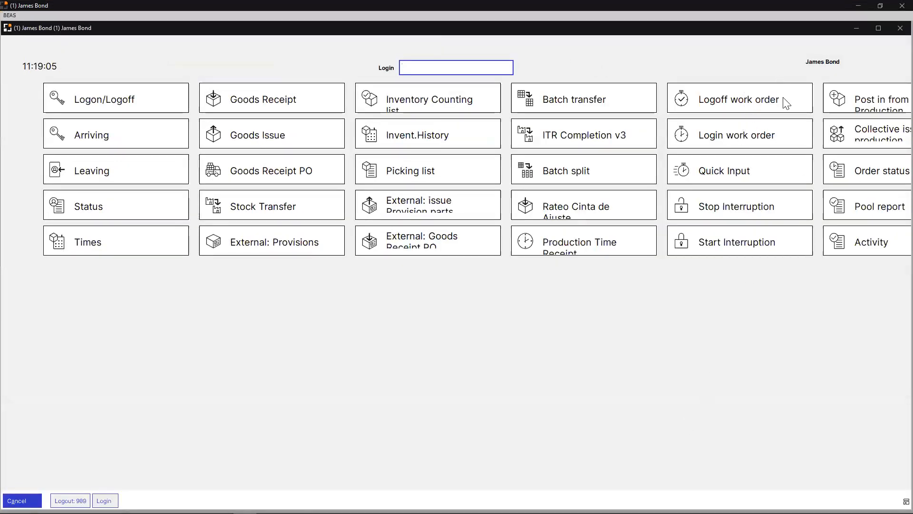
type("*********")
Log the employee in to the work order operation for item HFG01, Motherboard 1X, on resource HR01.
left_click(742, 135)
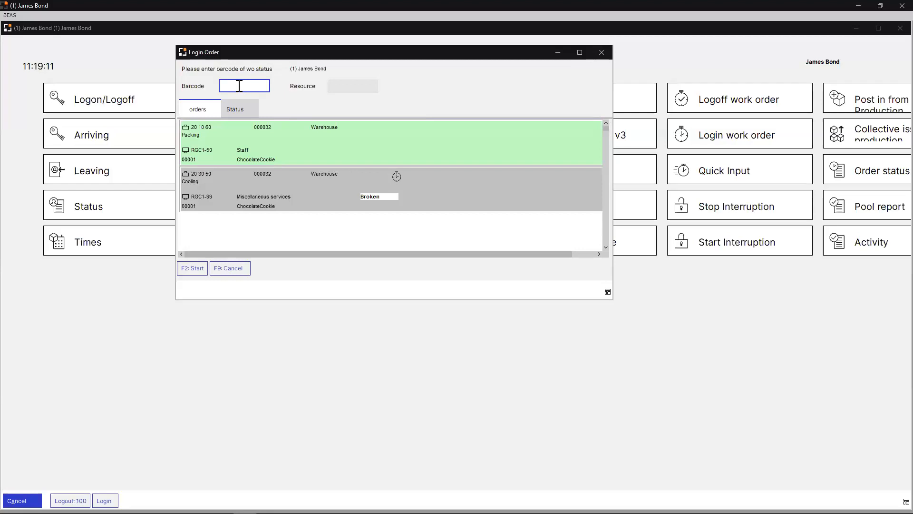
scroll(472, 198, "down", 5)
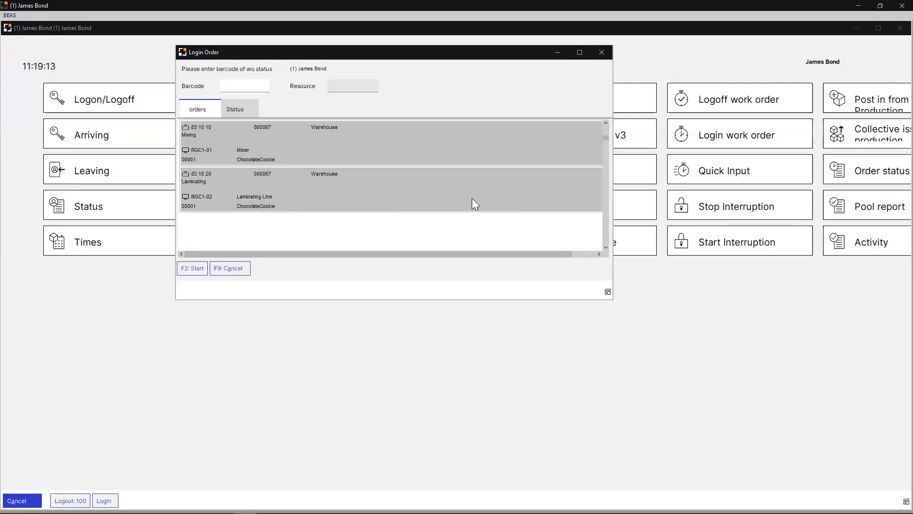
left_click(373, 191)
left_click(194, 269)
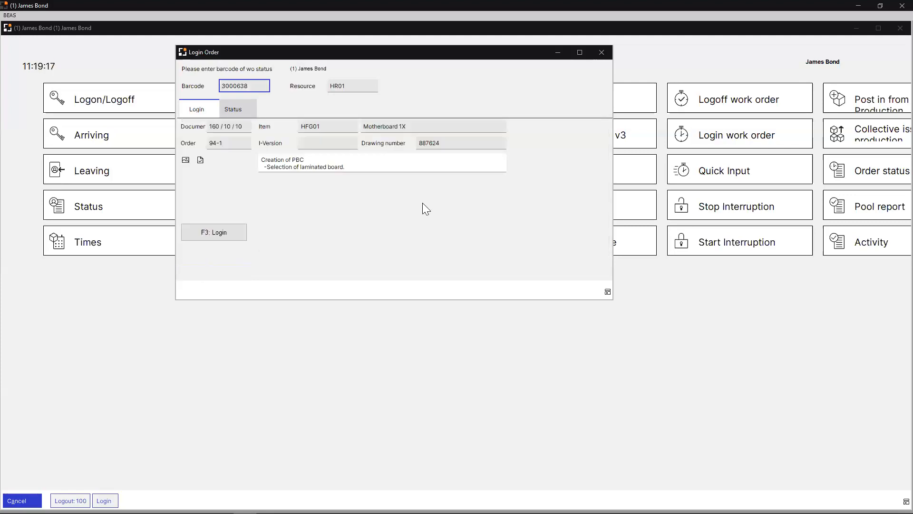
left_click(224, 231)
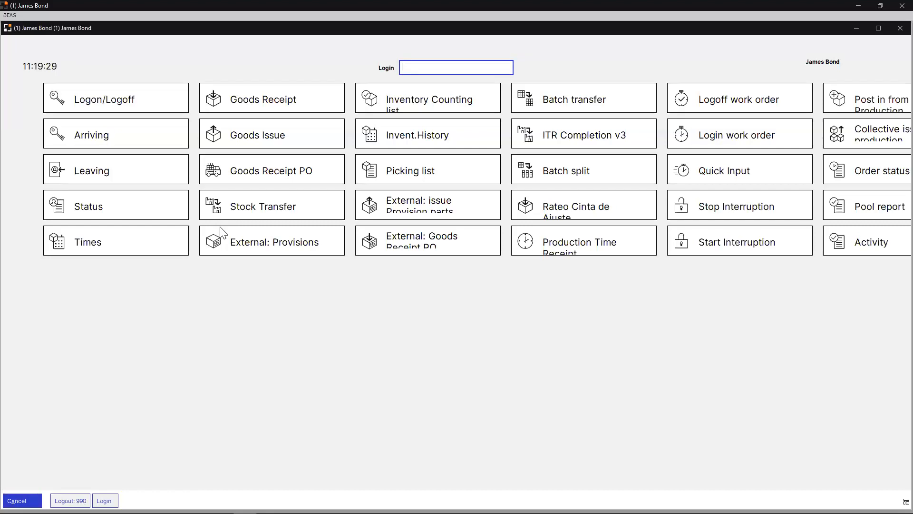
Minimize the terminal and open the Beas Manage Server window from the administration utilities.
left_click(859, 4)
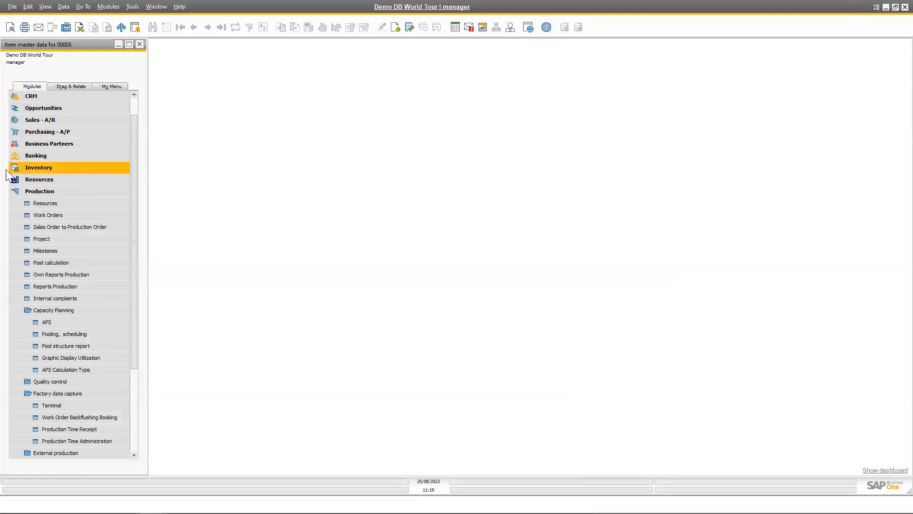
left_click(36, 190)
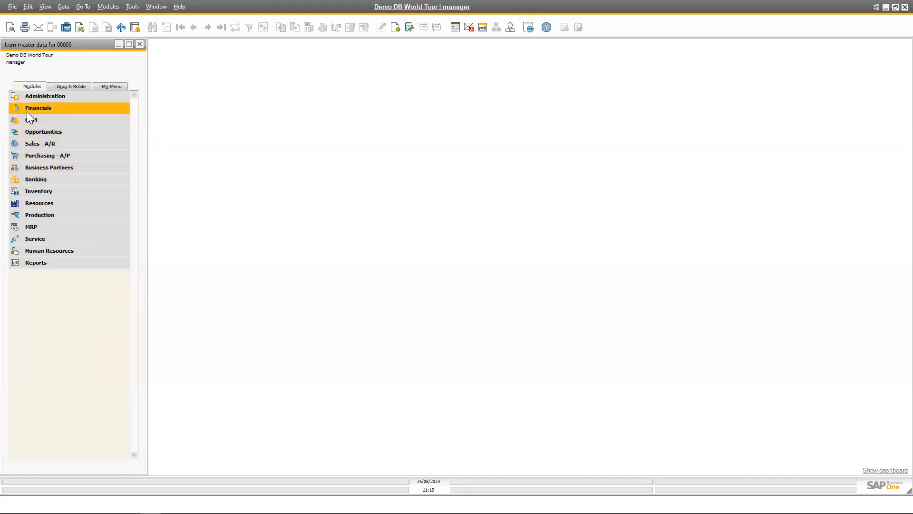
left_click(27, 98)
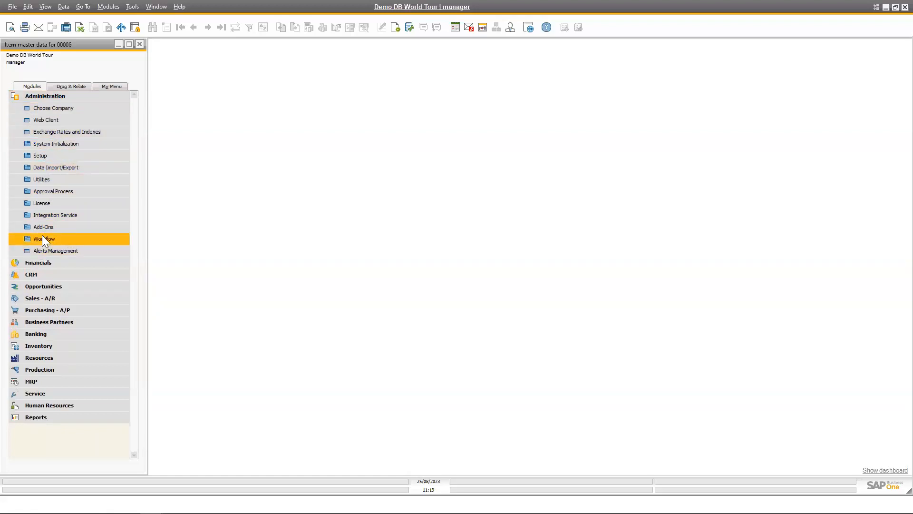
left_click(30, 216)
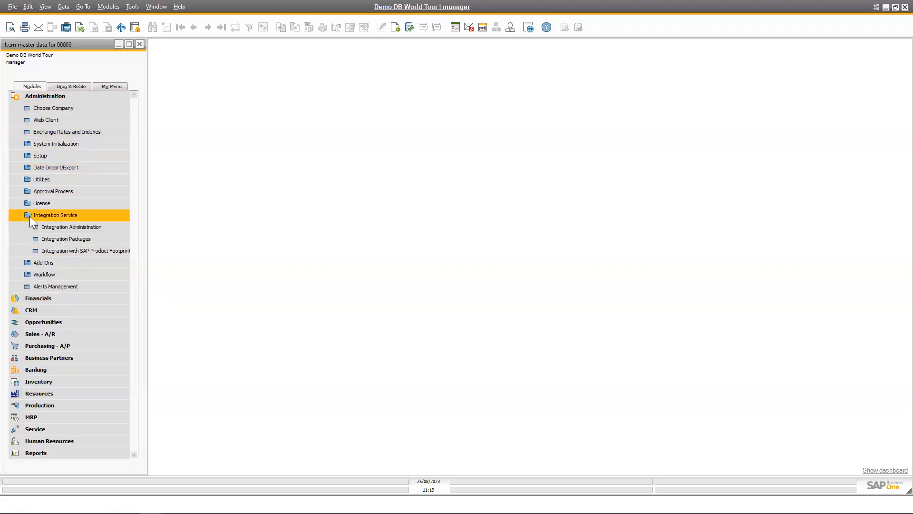
left_click(29, 178)
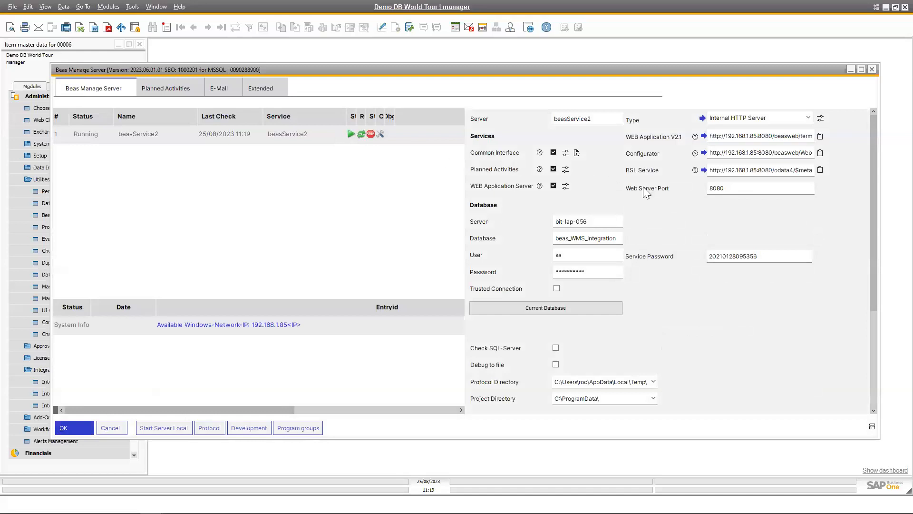
Launch the Beas WEB Application V2.1 terminal in the browser and log in with the employee's card number.
left_click(705, 137)
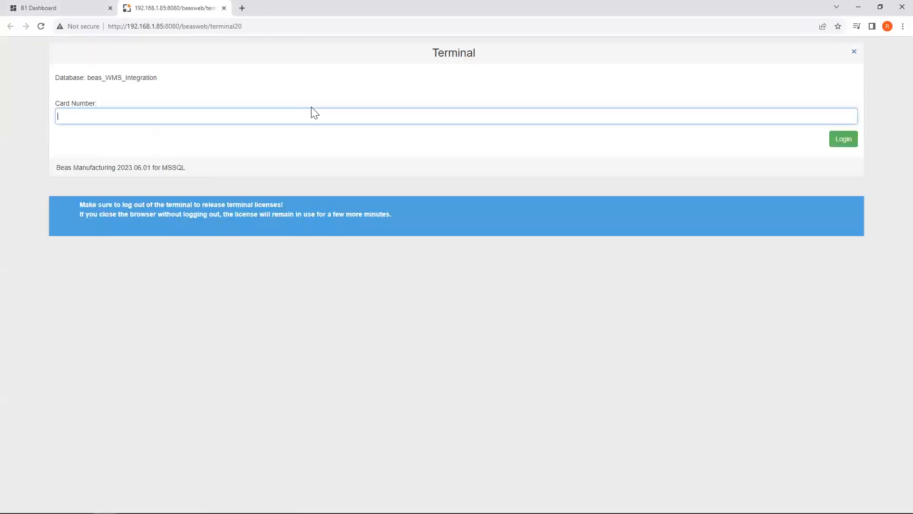
type("1")
key("Return")
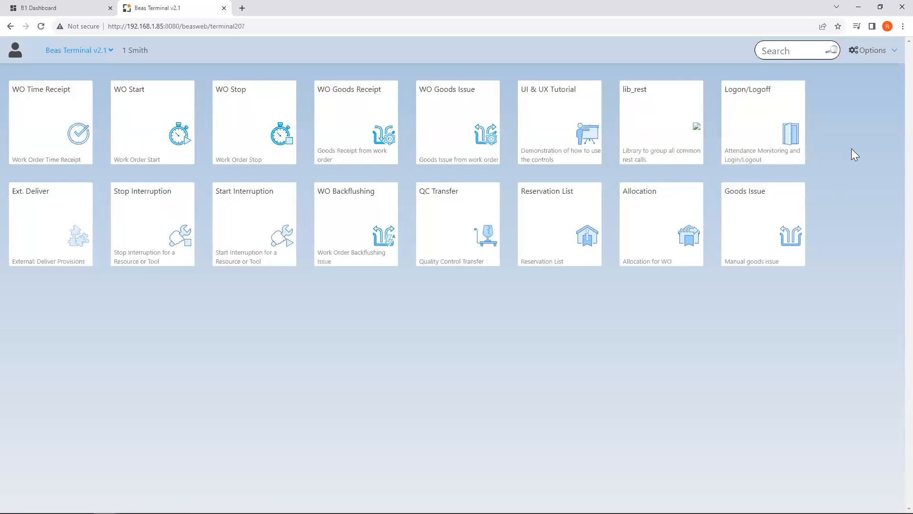
Minimize the browser, close the Beas Manage Server window and collapse the Administration module.
left_click(860, 8)
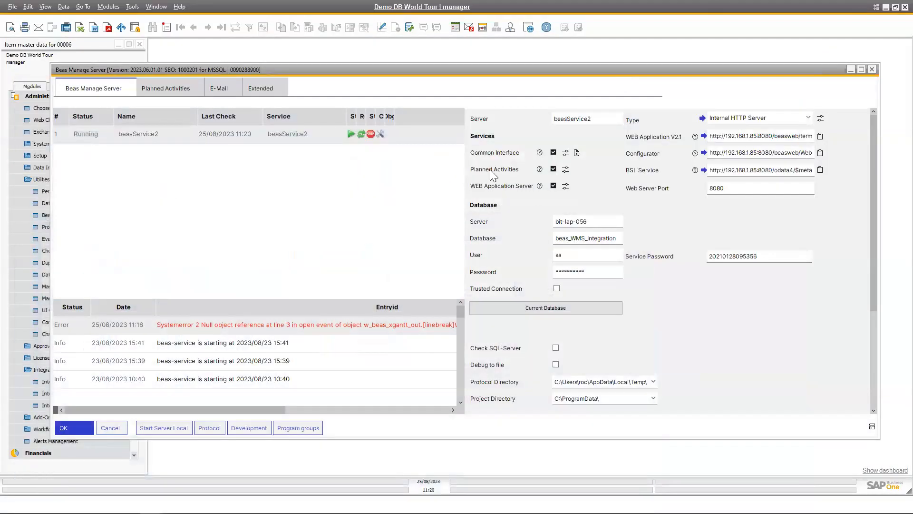
left_click(872, 69)
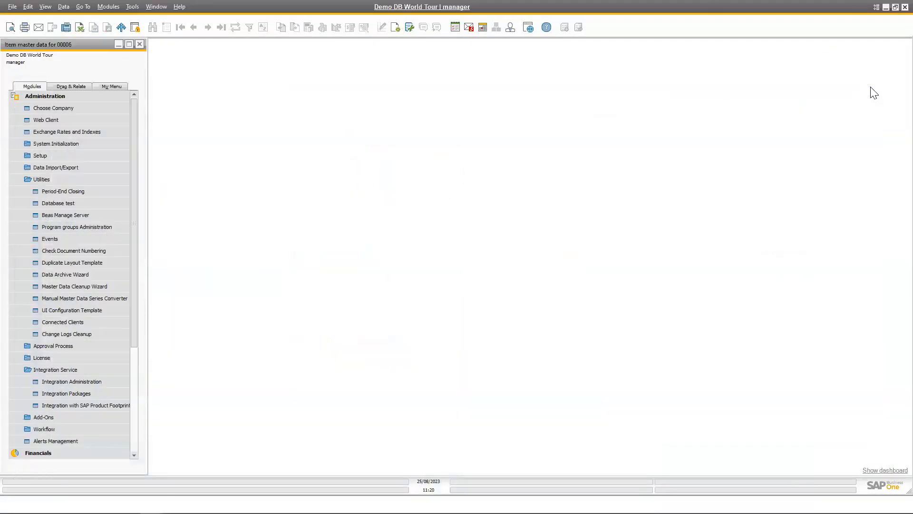
left_click(51, 96)
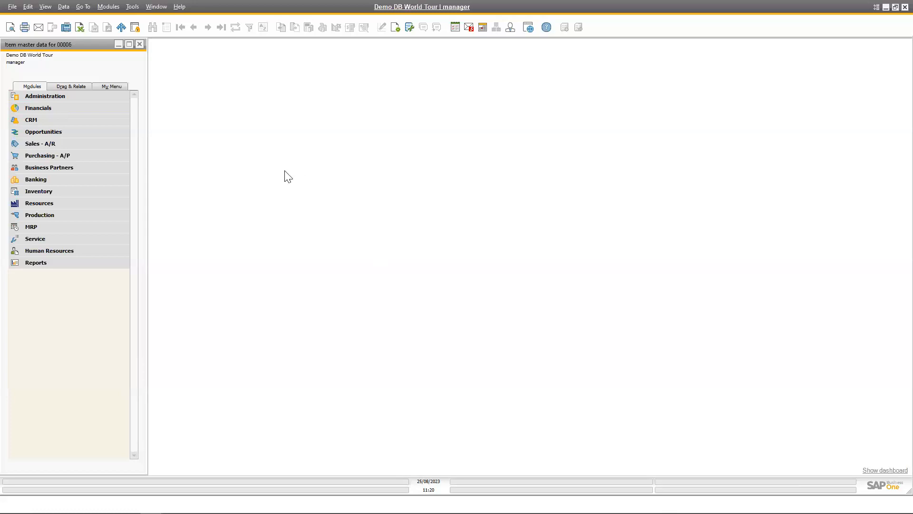
Expand the Production module's quality control functions and open the QC orders list.
left_click(80, 216)
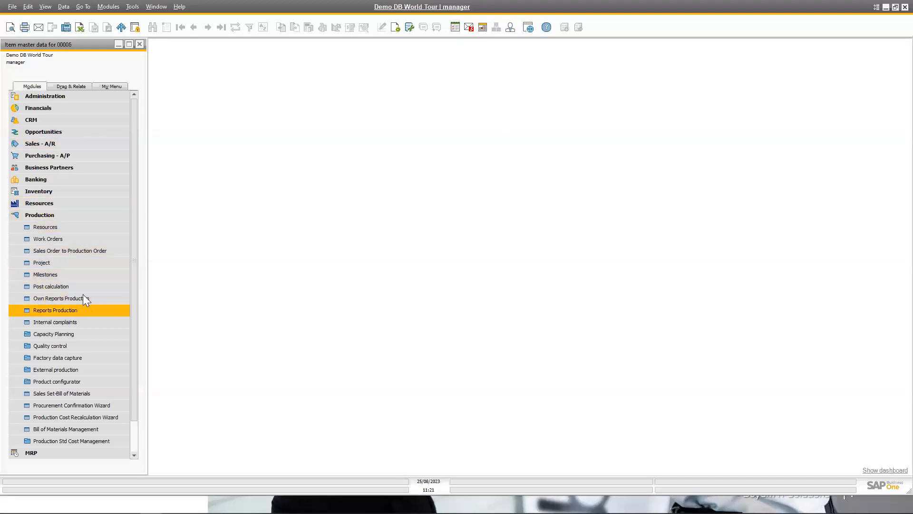
scroll(83, 295, "down", 1)
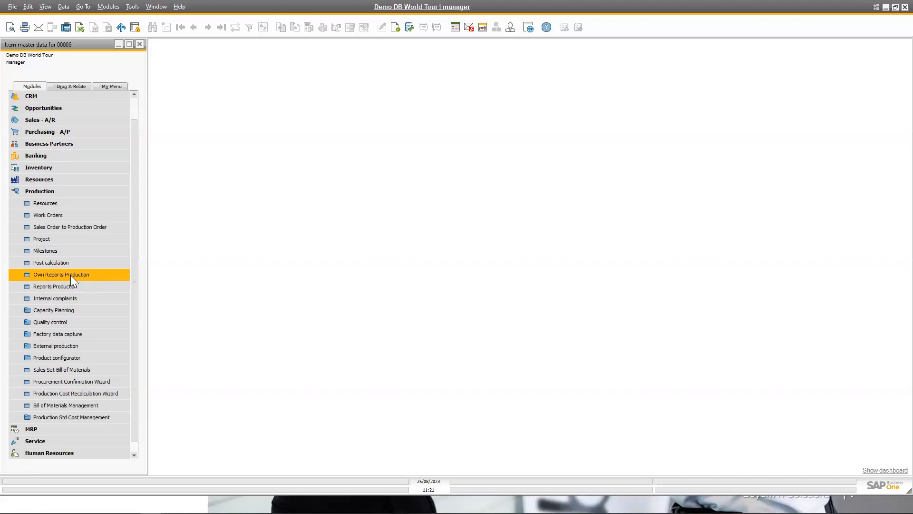
scroll(70, 275, "down", 1)
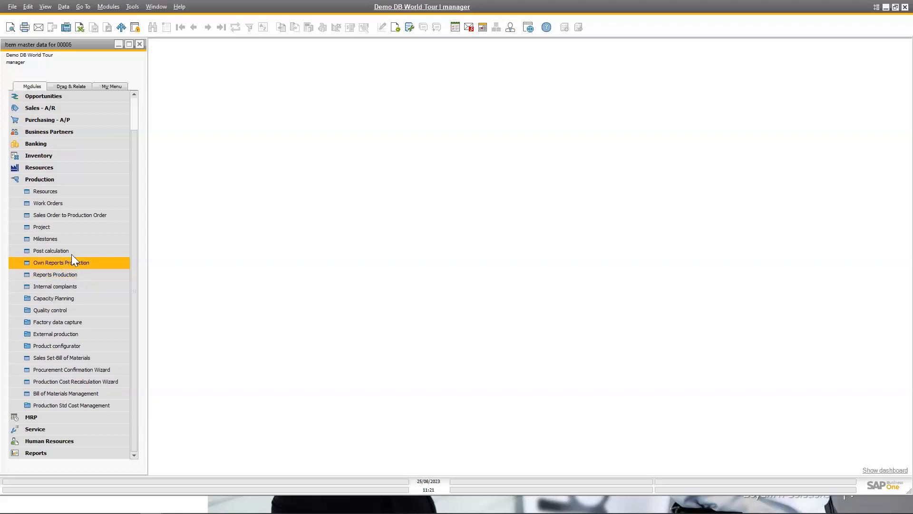
left_click(78, 310)
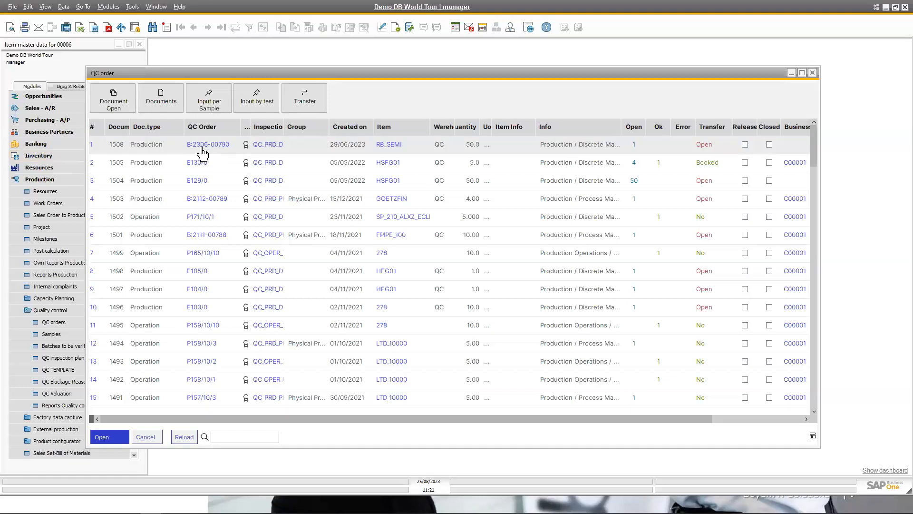
Open the samples of QC order B:2306-00790 for item RB_SEMI and start the measurement entry for sample 1.
left_click(258, 101)
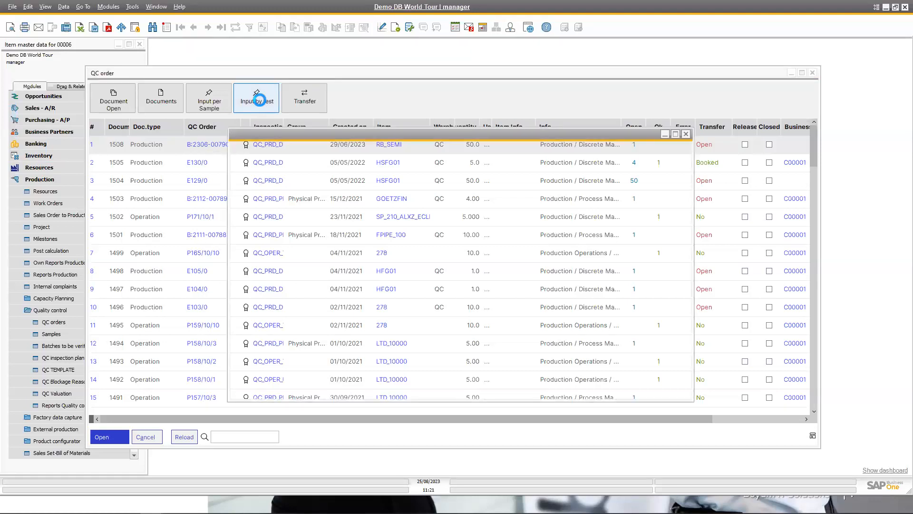
left_click(685, 134)
left_click(209, 100)
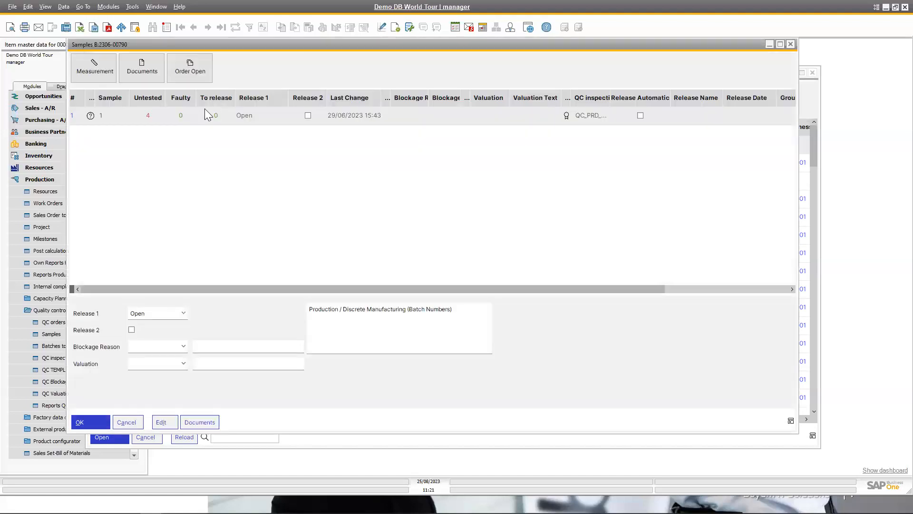
left_click(94, 72)
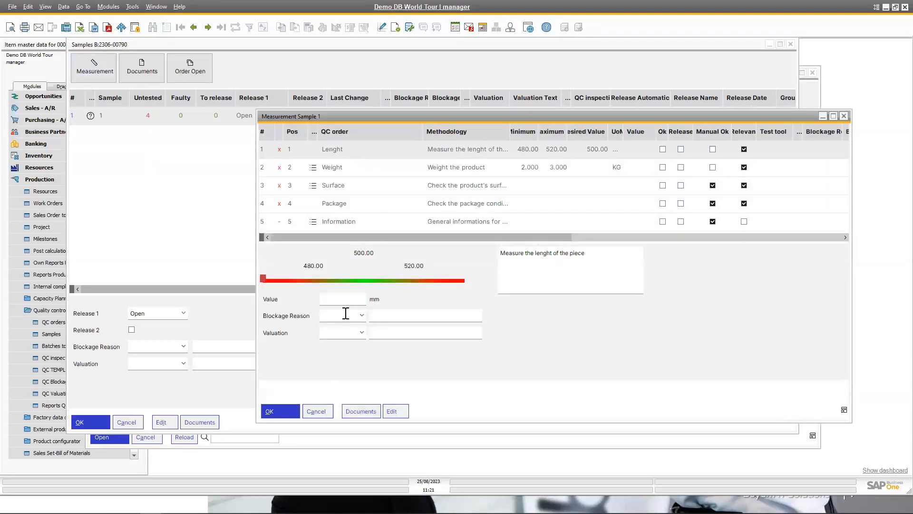
Enter a length measurement of 500 mm and a weight of 3 kg for sample 1.
left_click(349, 298)
type("500")
left_click(346, 172)
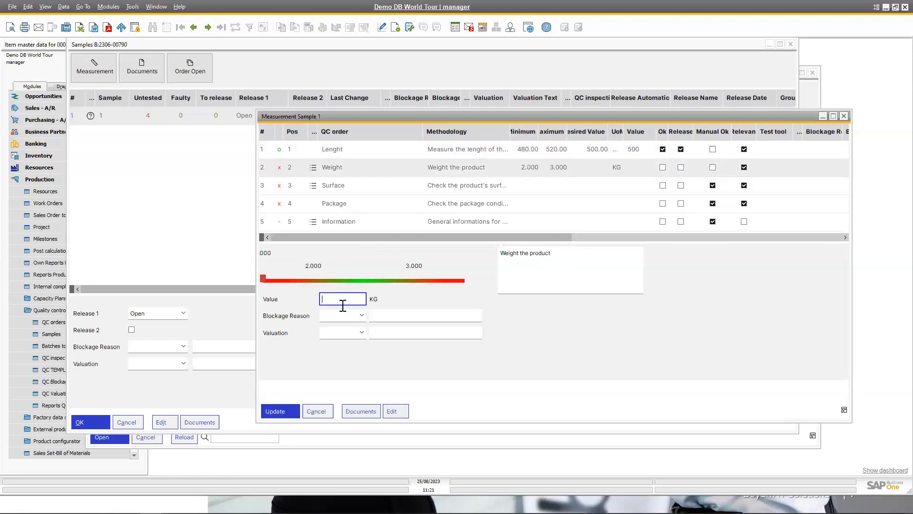
type("3")
Record the value 1 for the Surface check of sample 1 and mark it as Ok.
left_click(354, 183)
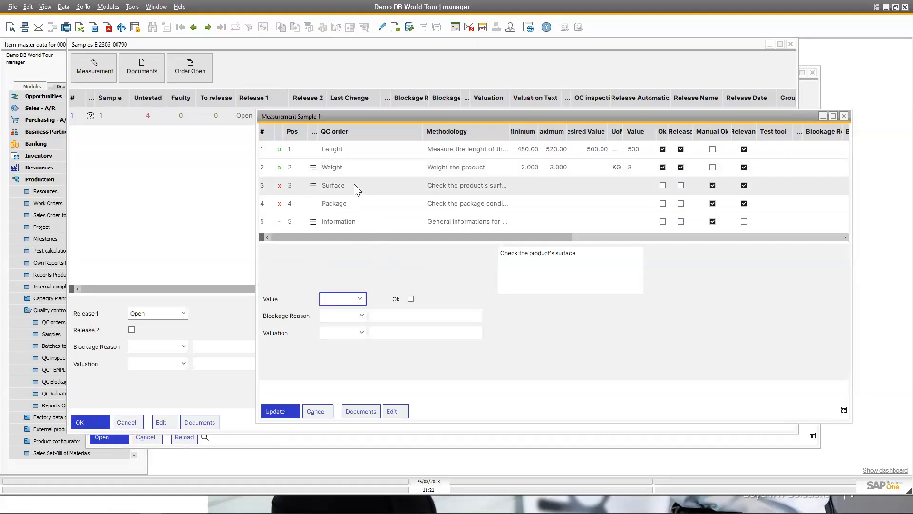
type("1")
left_click(411, 299)
View the Package check, then close the sample's measurement entry without saving the changes and return to the QC orders list.
left_click(357, 204)
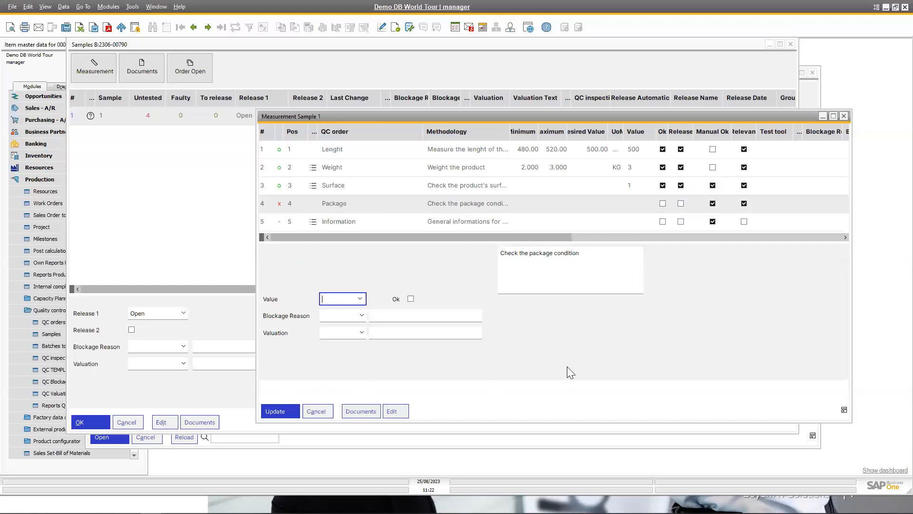
left_click(844, 116)
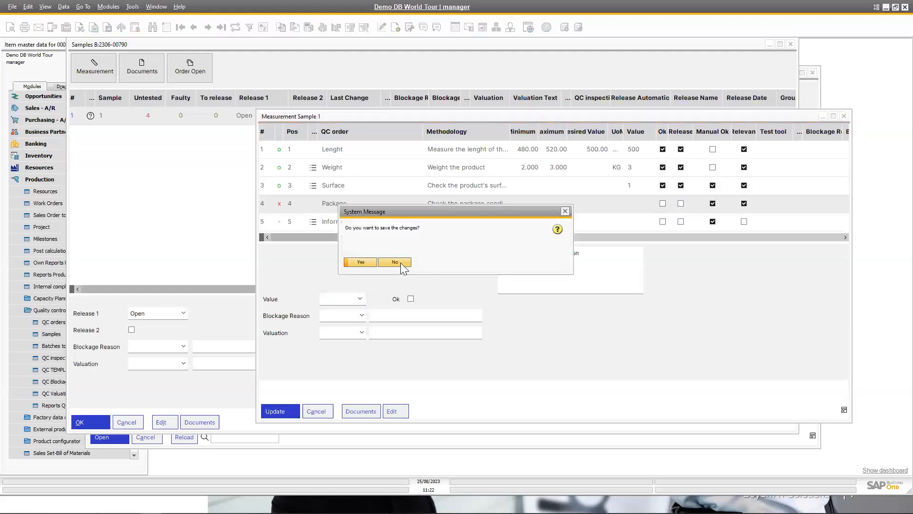
left_click(406, 262)
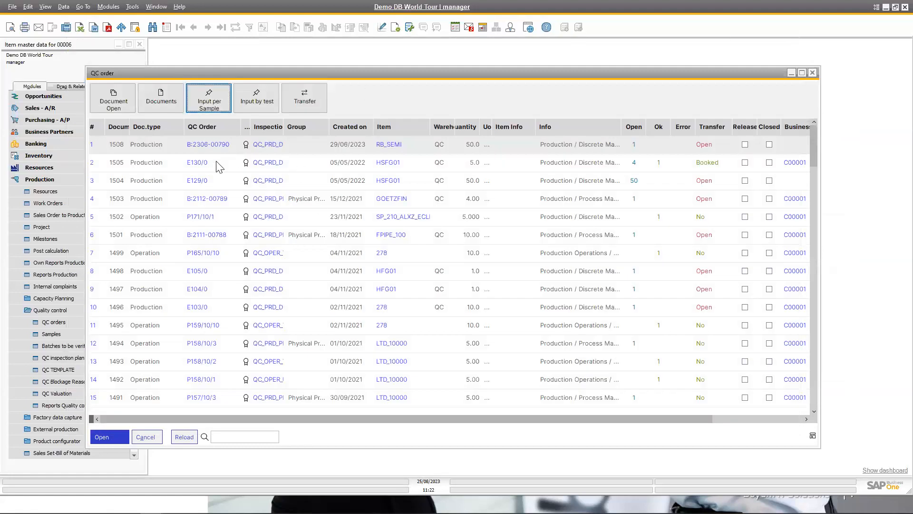
Widen the Inspection plan column to read the full plan names, and close the QC orders list.
left_click_drag(283, 129, 322, 131)
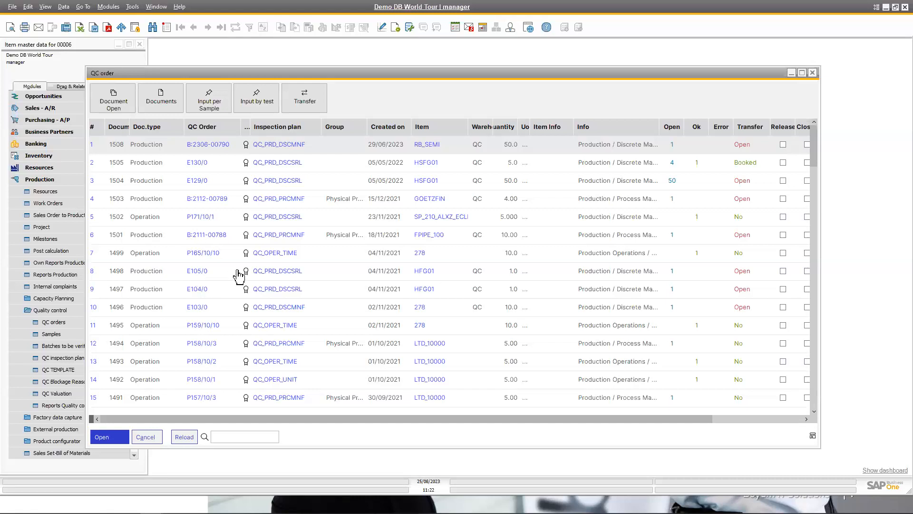
left_click(813, 73)
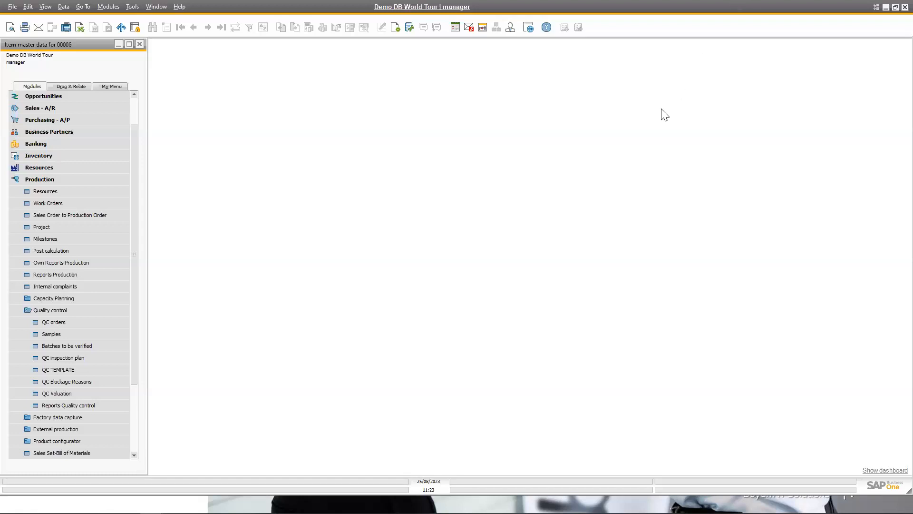
Collapse and re-expand the Production module to list its functions, and switch to the Beas Manufacturing slide presentation.
left_click(48, 191)
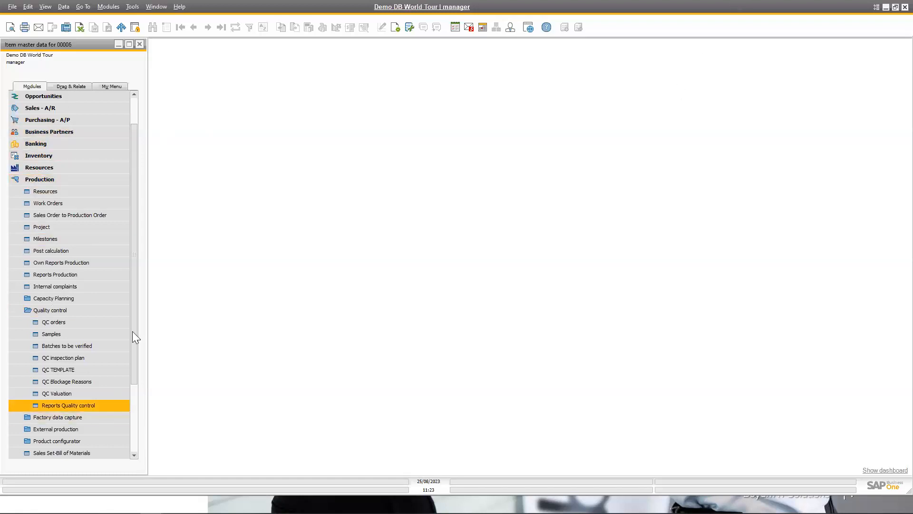
left_click(40, 177)
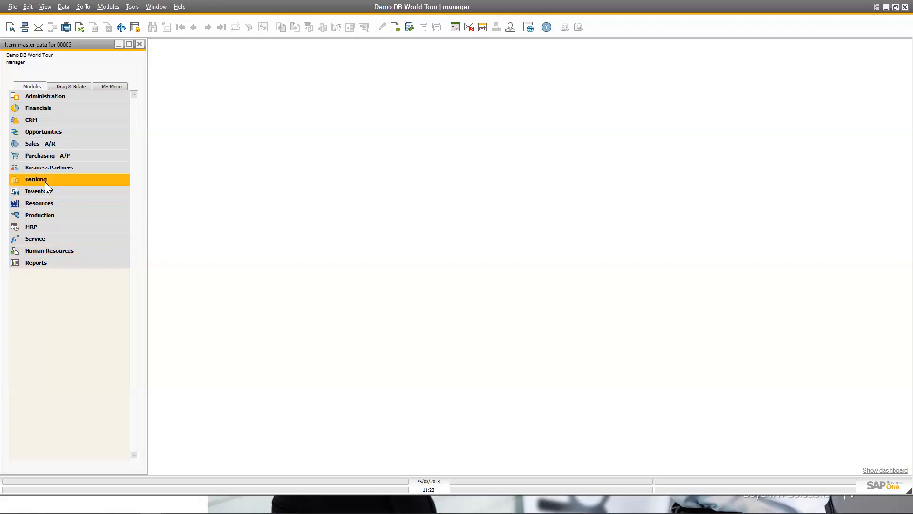
left_click(49, 215)
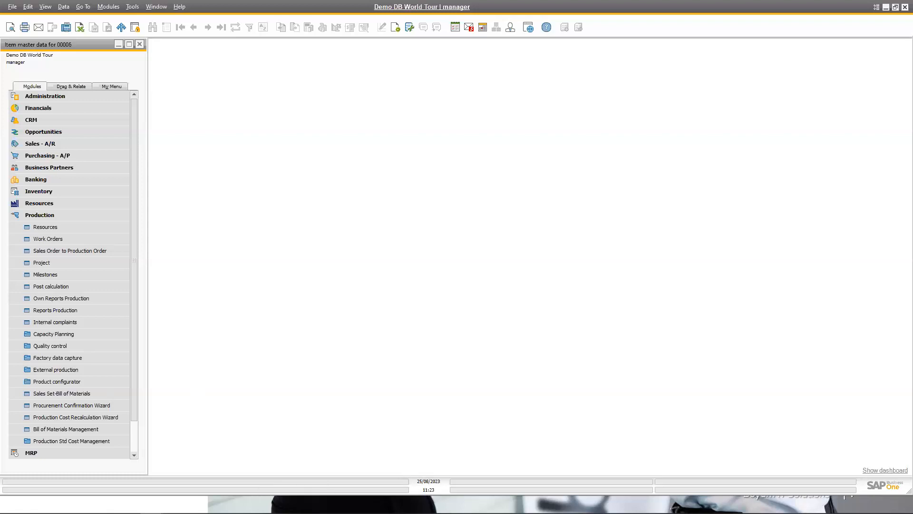
left_click(58, 504)
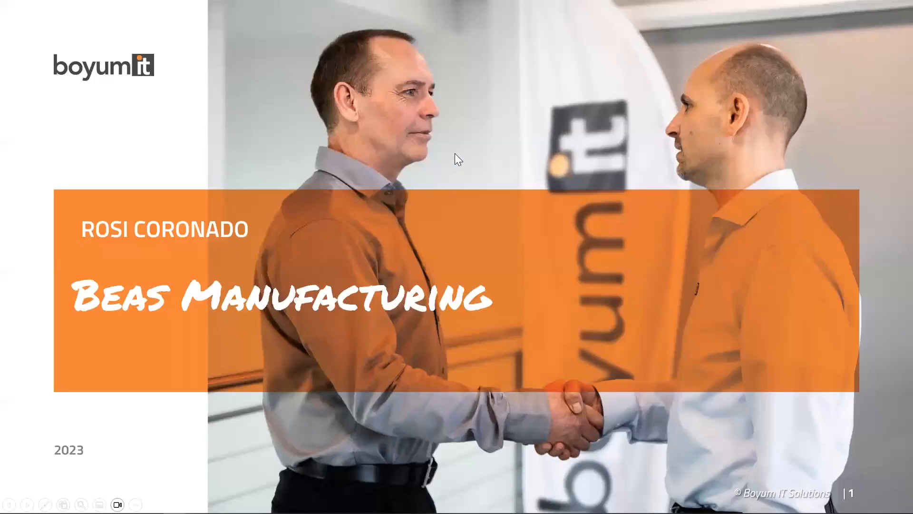